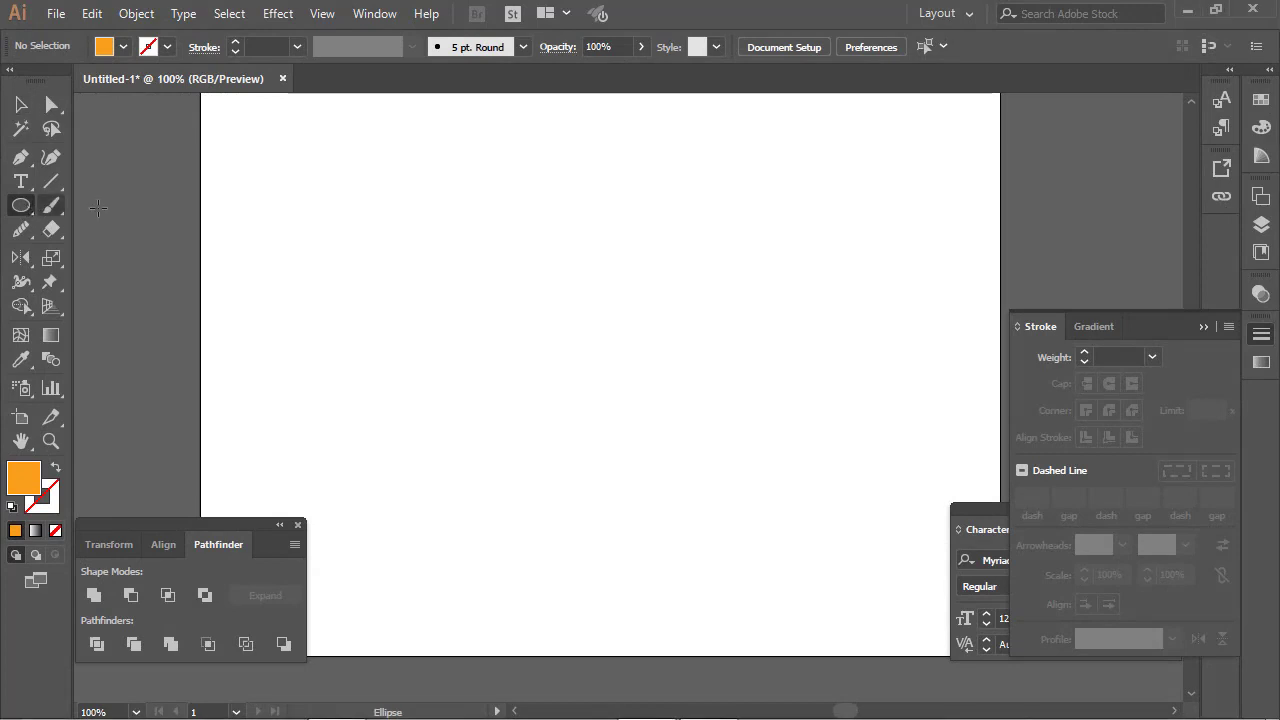
Step: Draw a slightly tall orange ellipse without a stroke in the middle of the artboard
drag(517, 214, 694, 416)
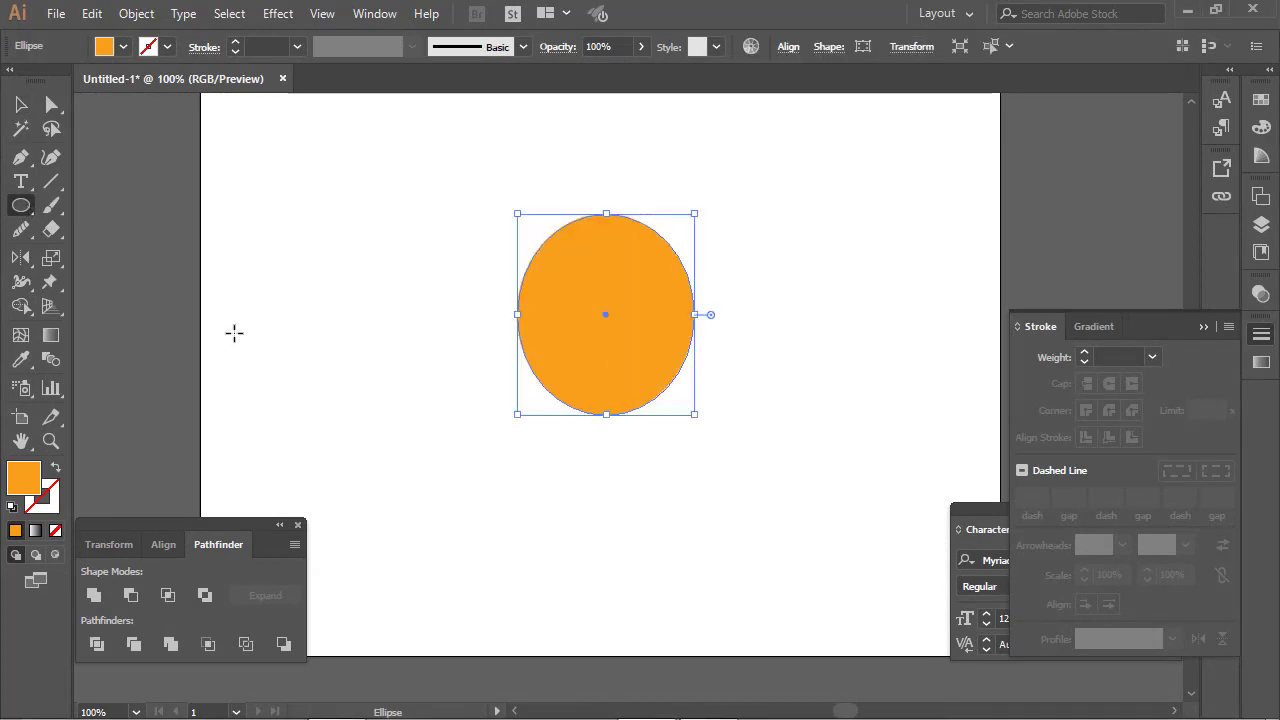
key(v)
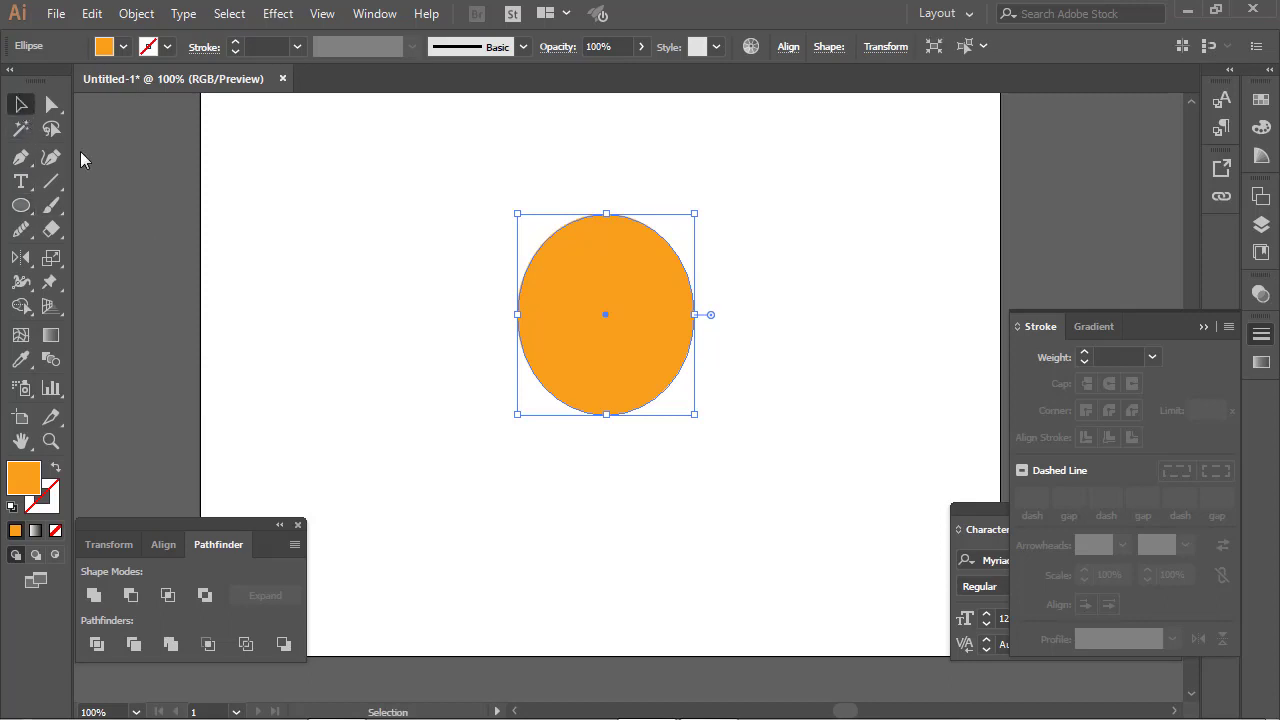
click(287, 263)
Step: Draw an S-shaped curve with the Pen tool from above the ellipse to below it, with an orange stroke and no fill
click(20, 157)
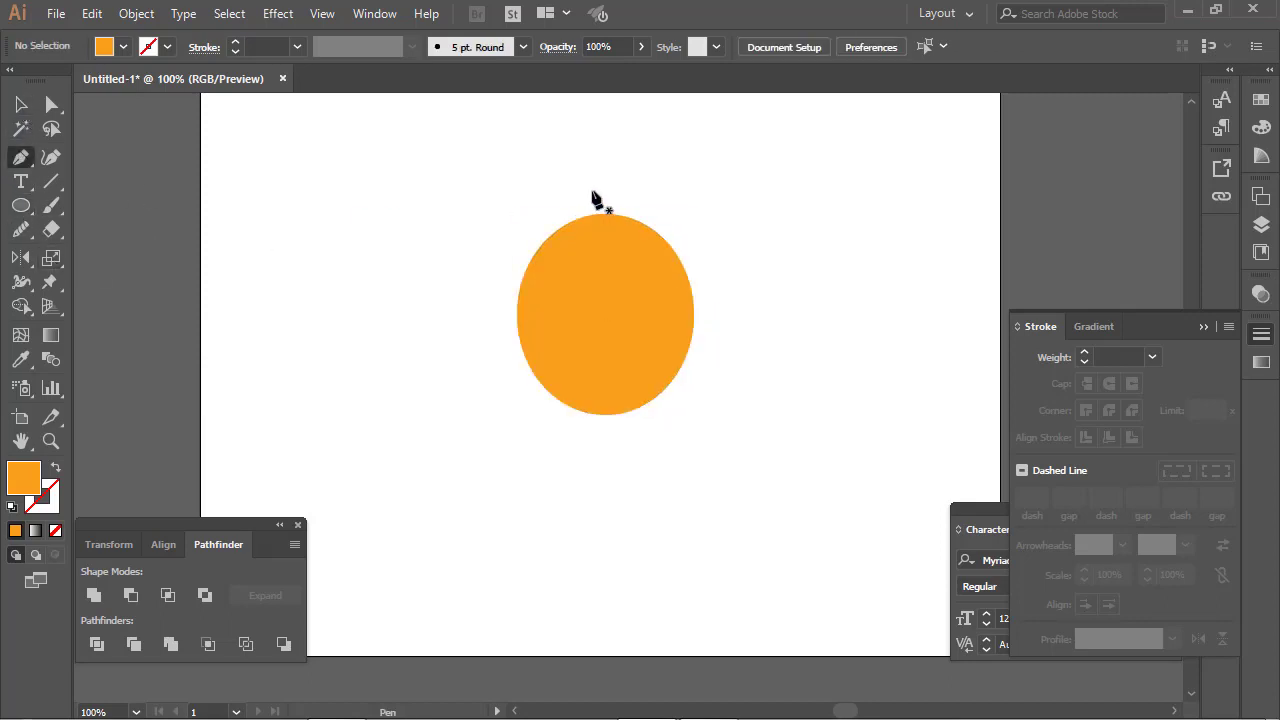
drag(596, 175, 597, 178)
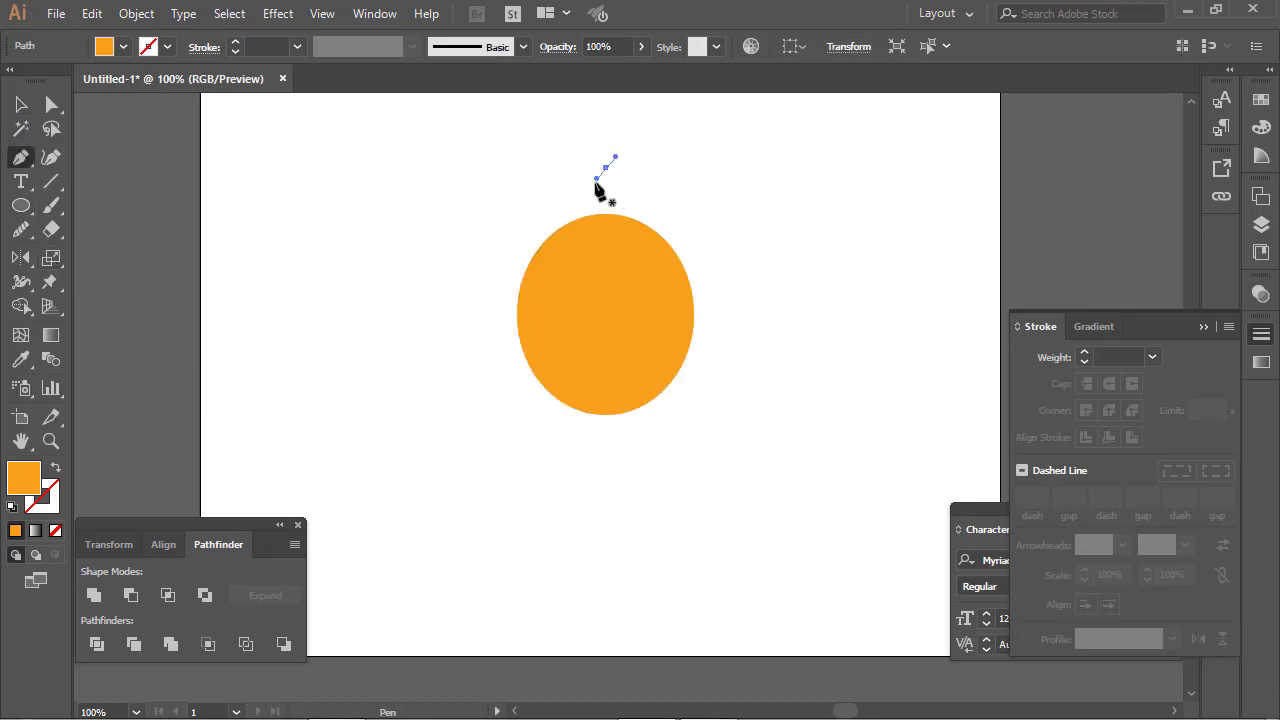
drag(600, 305, 686, 335)
drag(621, 450, 579, 492)
click(57, 469)
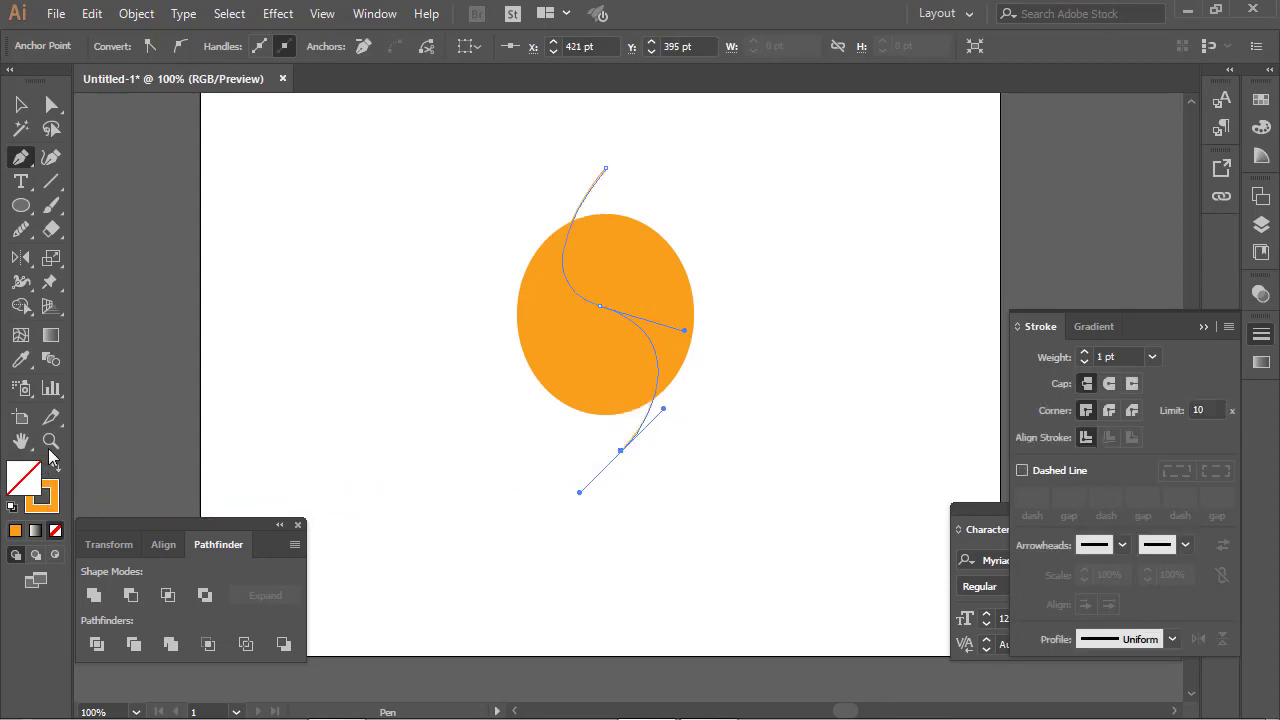
Step: Remove the S-curve's stroke and reshape its upper end by lowering the top anchor and adjusting its direction handles
click(51, 104)
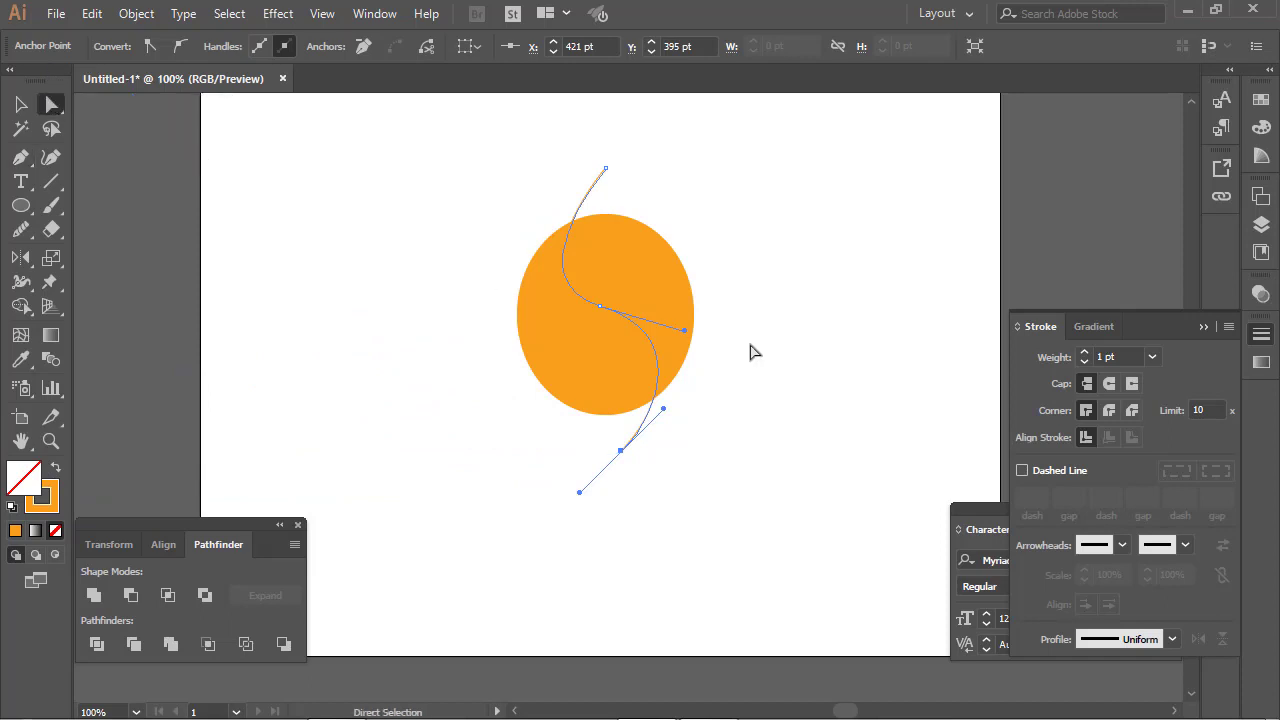
click(686, 335)
click(606, 185)
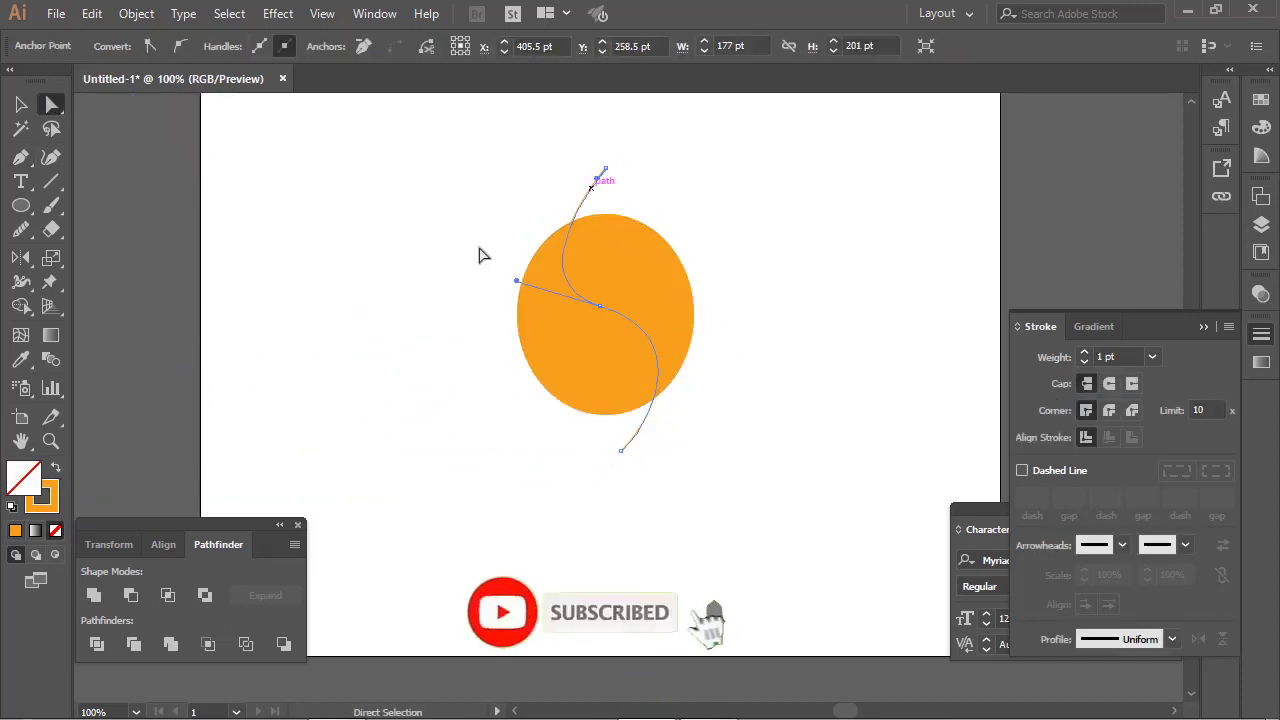
click(57, 532)
click(57, 532)
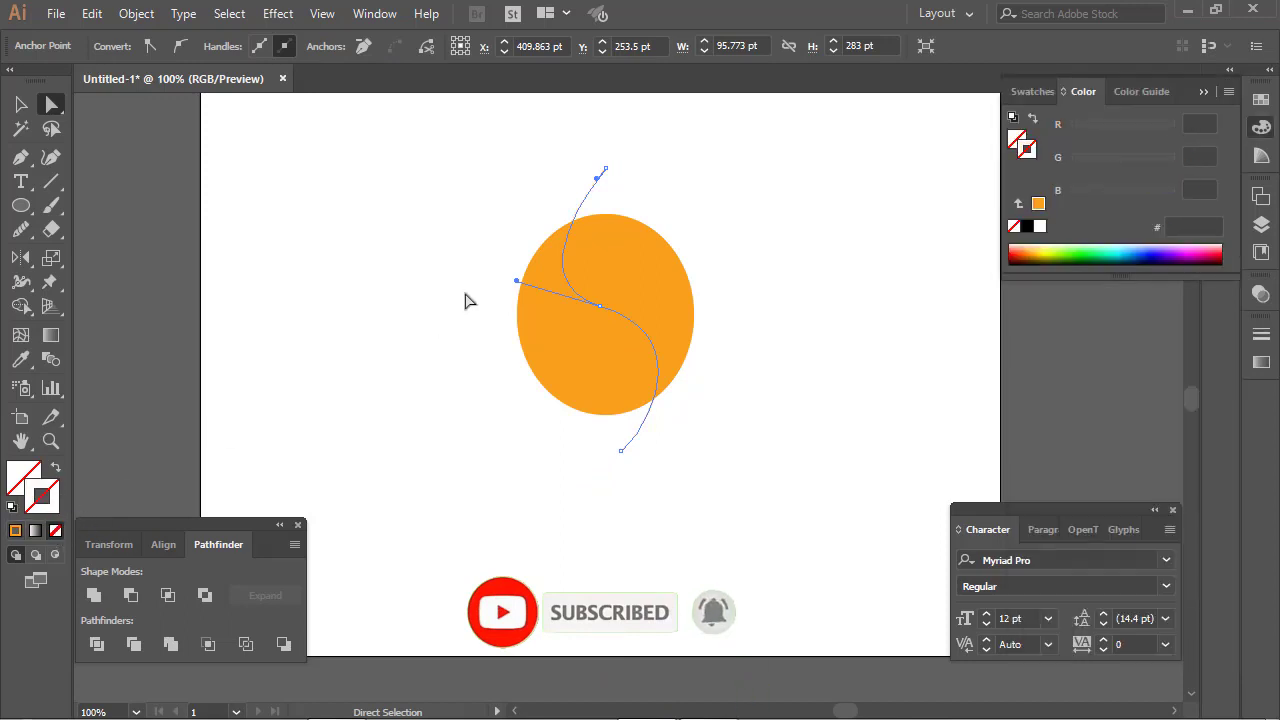
click(606, 171)
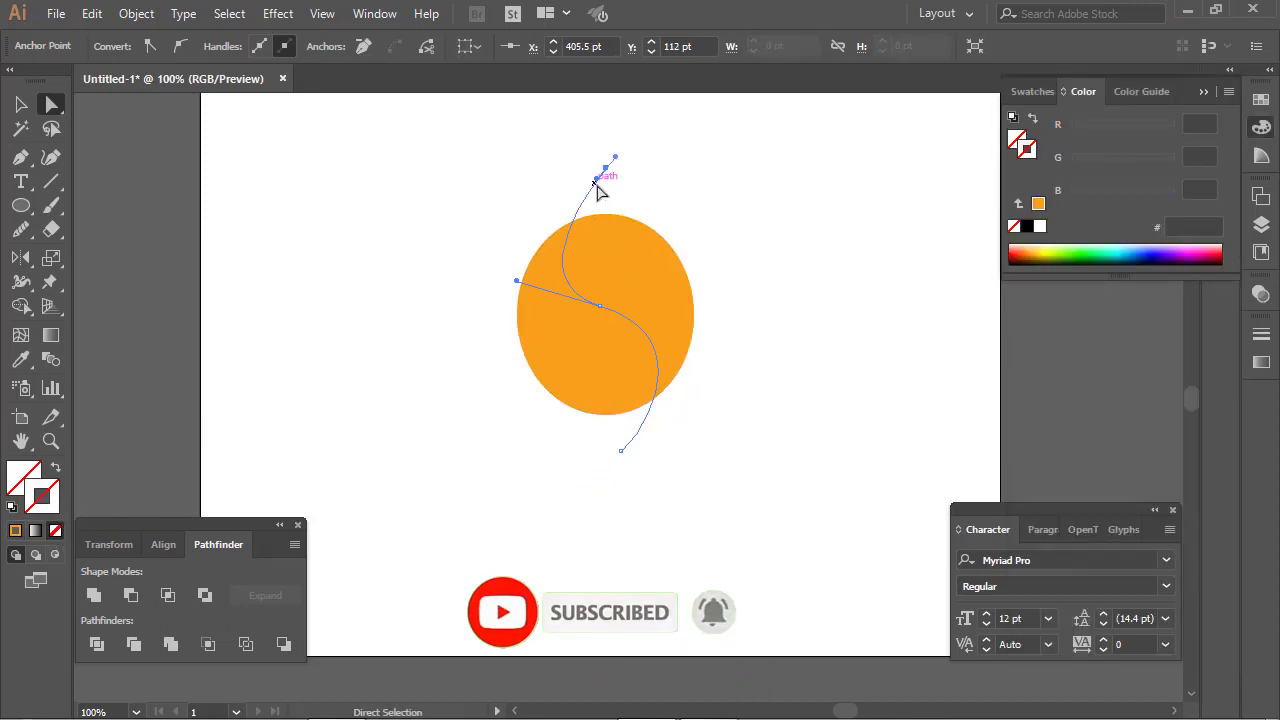
drag(596, 181, 632, 189)
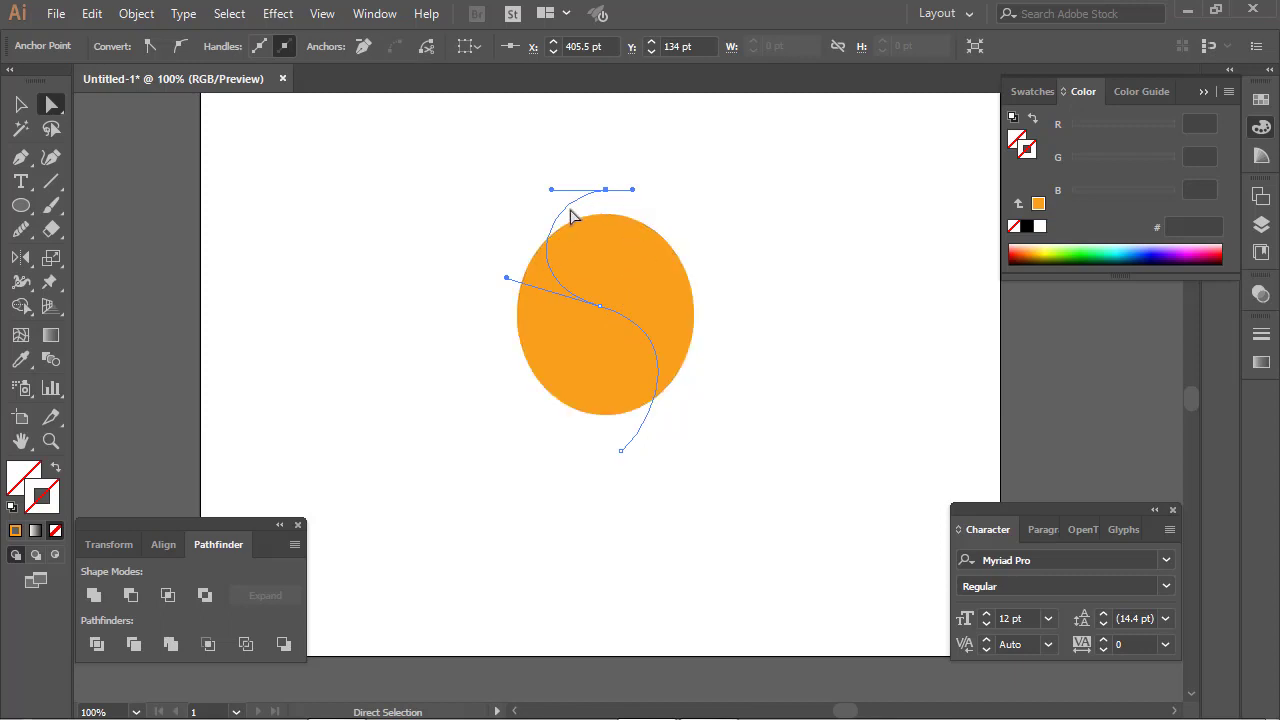
drag(568, 207, 694, 180)
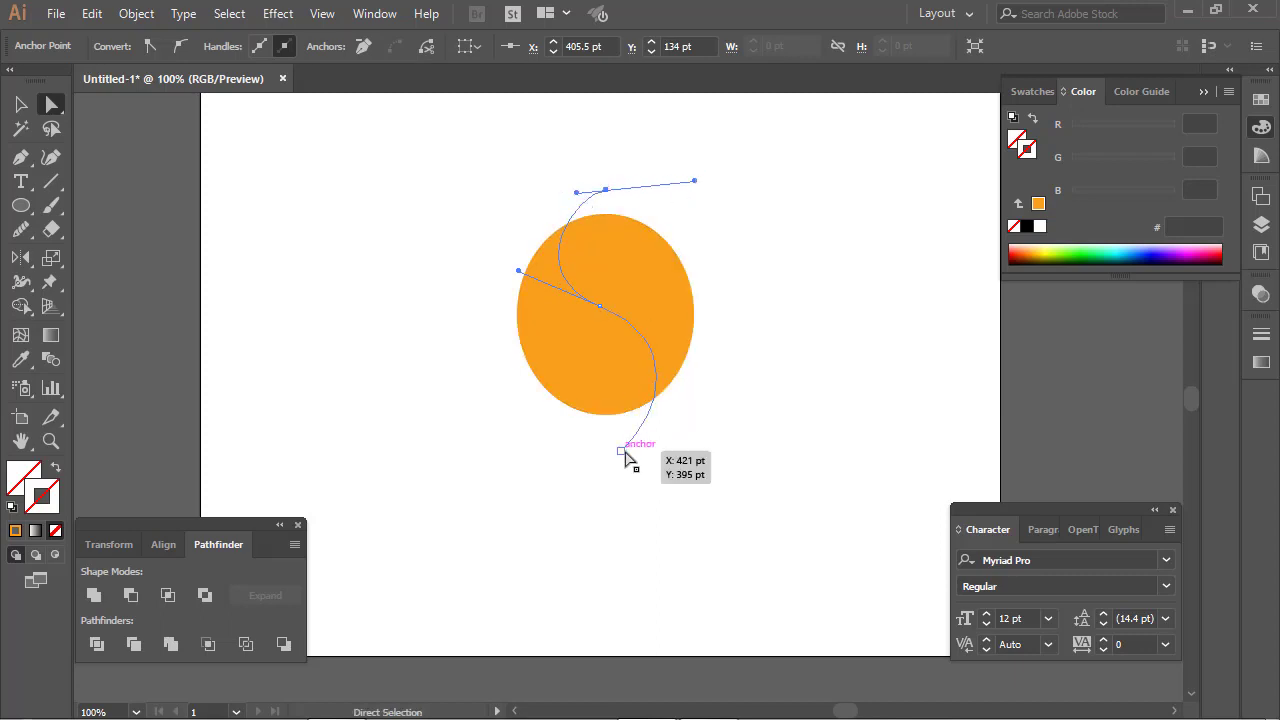
Step: Divide the ellipse along the S-curve with Pathfinder and delete the lower-left piece
drag(748, 297, 550, 435)
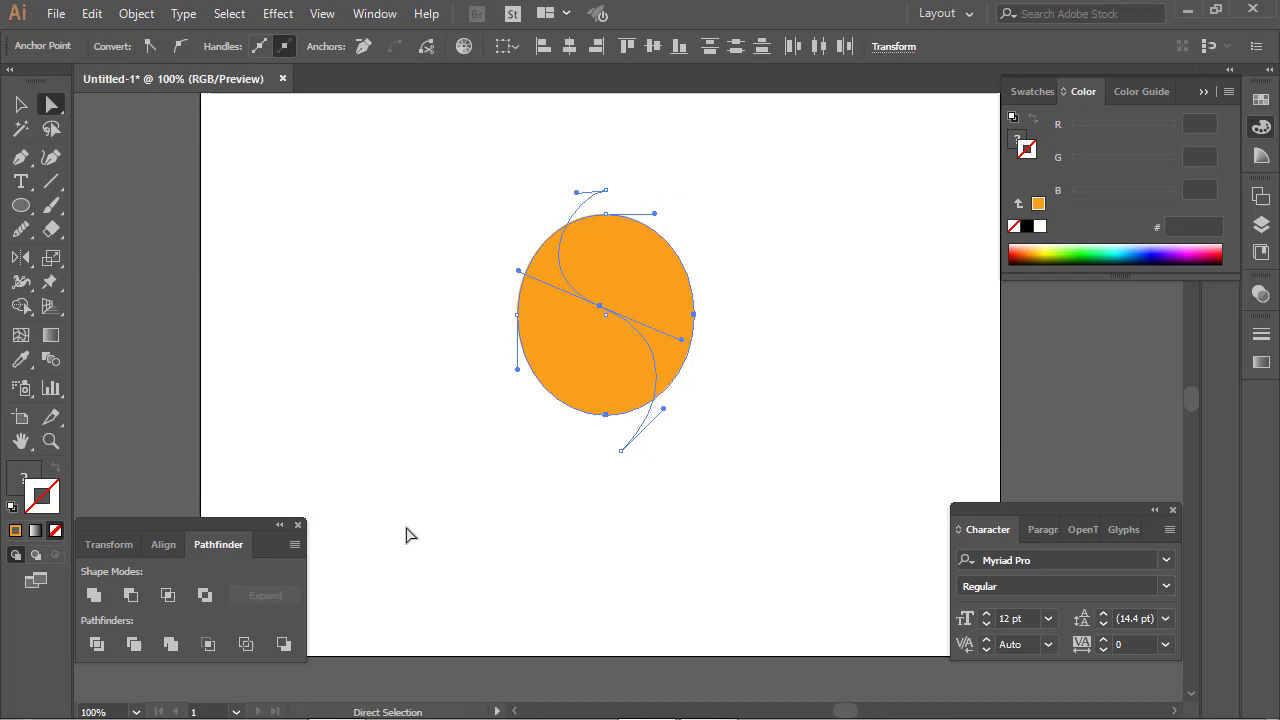
click(97, 644)
click(752, 380)
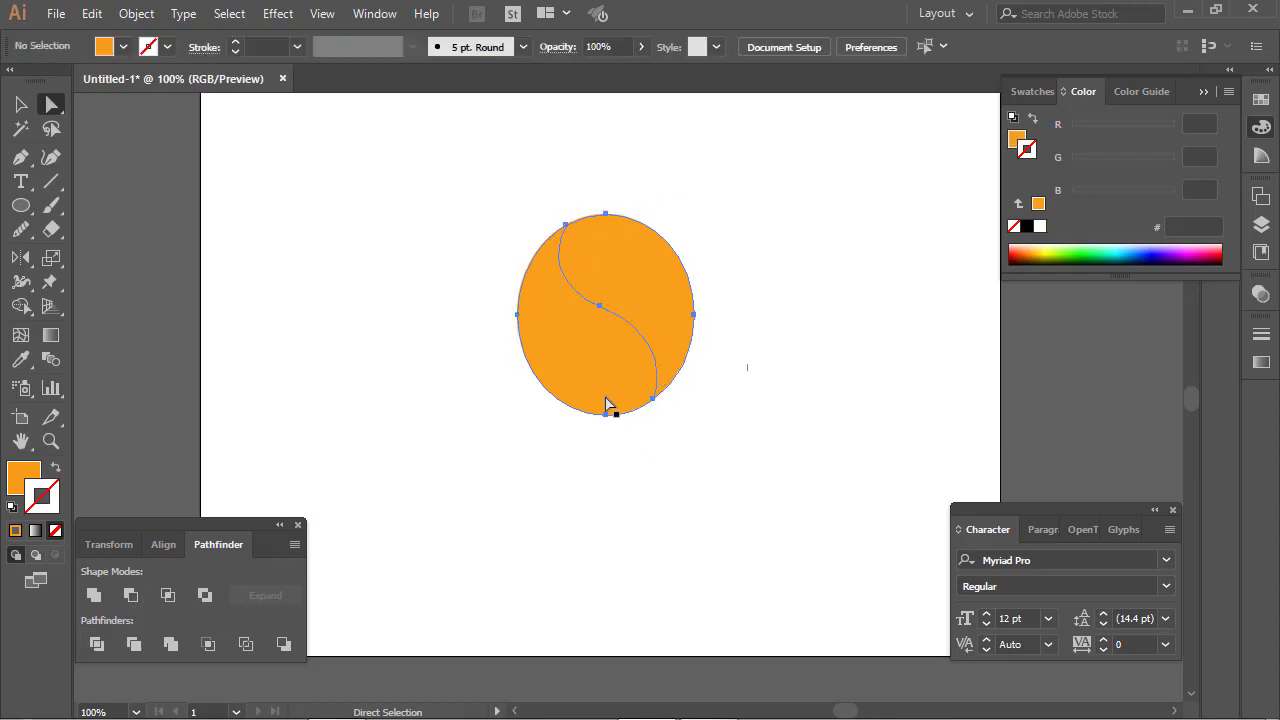
double_click(603, 408)
key(Delete)
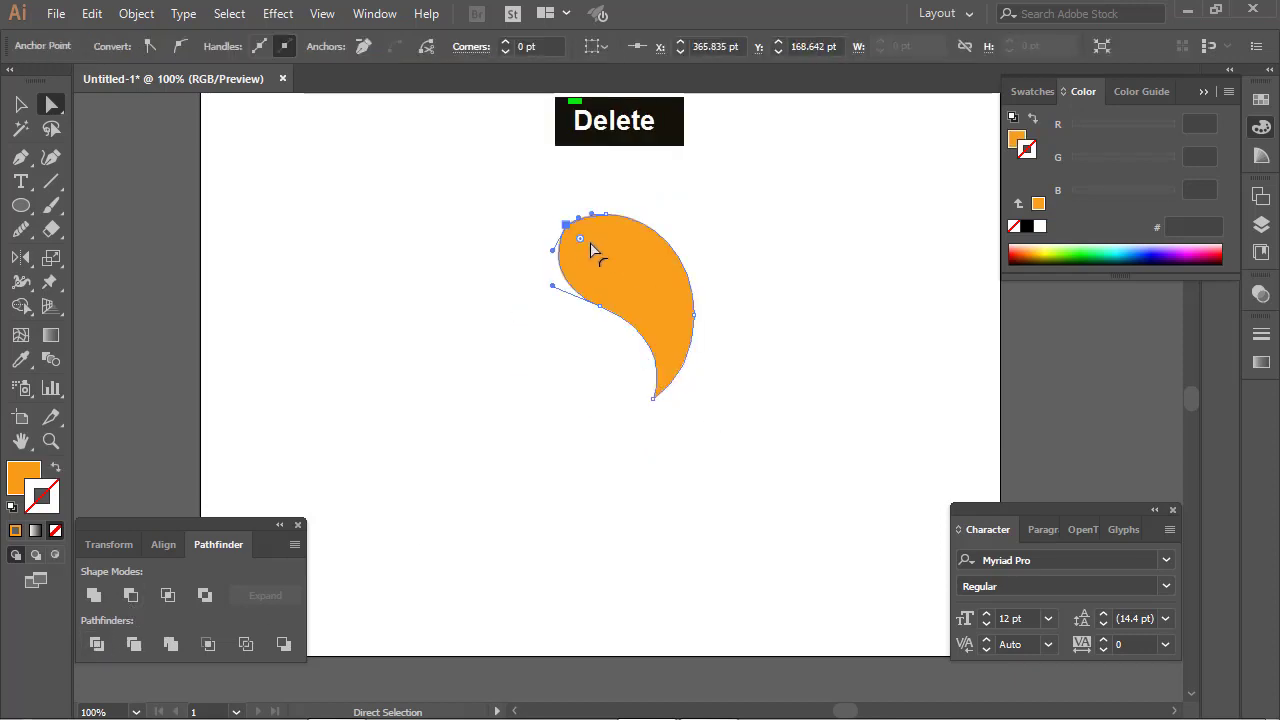
Step: Round the droplet's sharp upper-left corner and rotate the shape slightly clockwise
drag(592, 250, 624, 264)
click(770, 252)
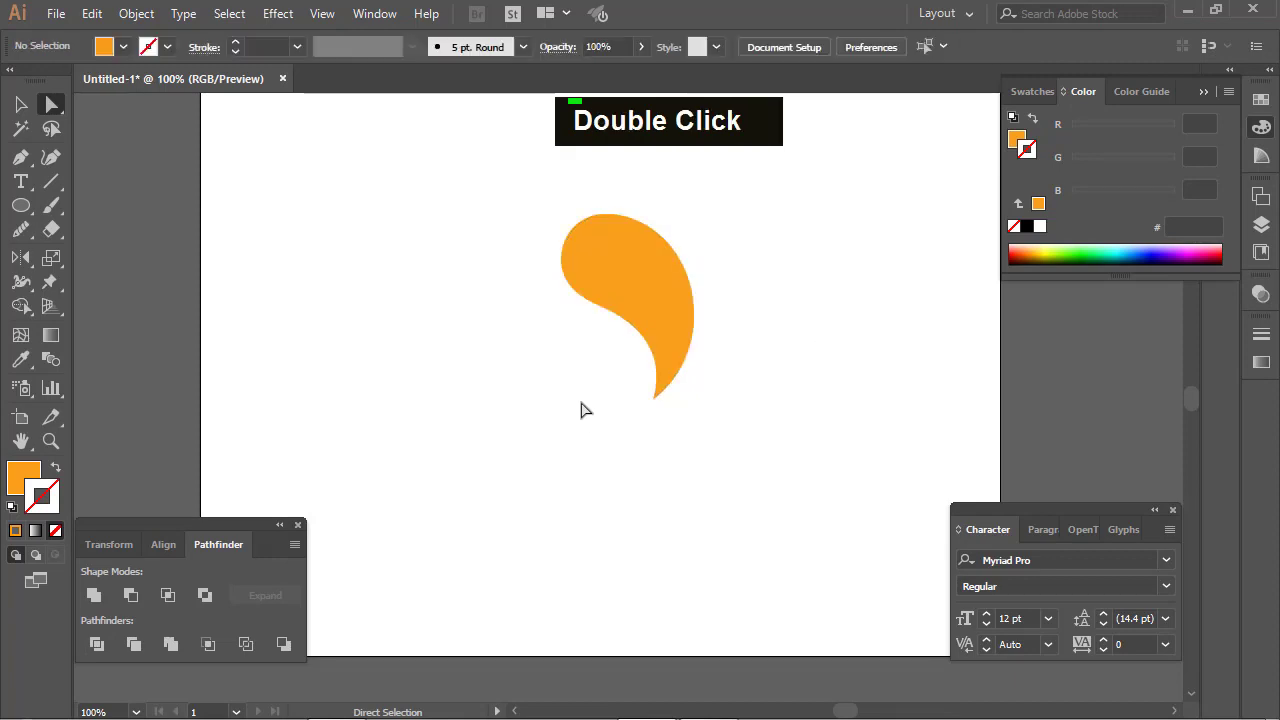
click(22, 104)
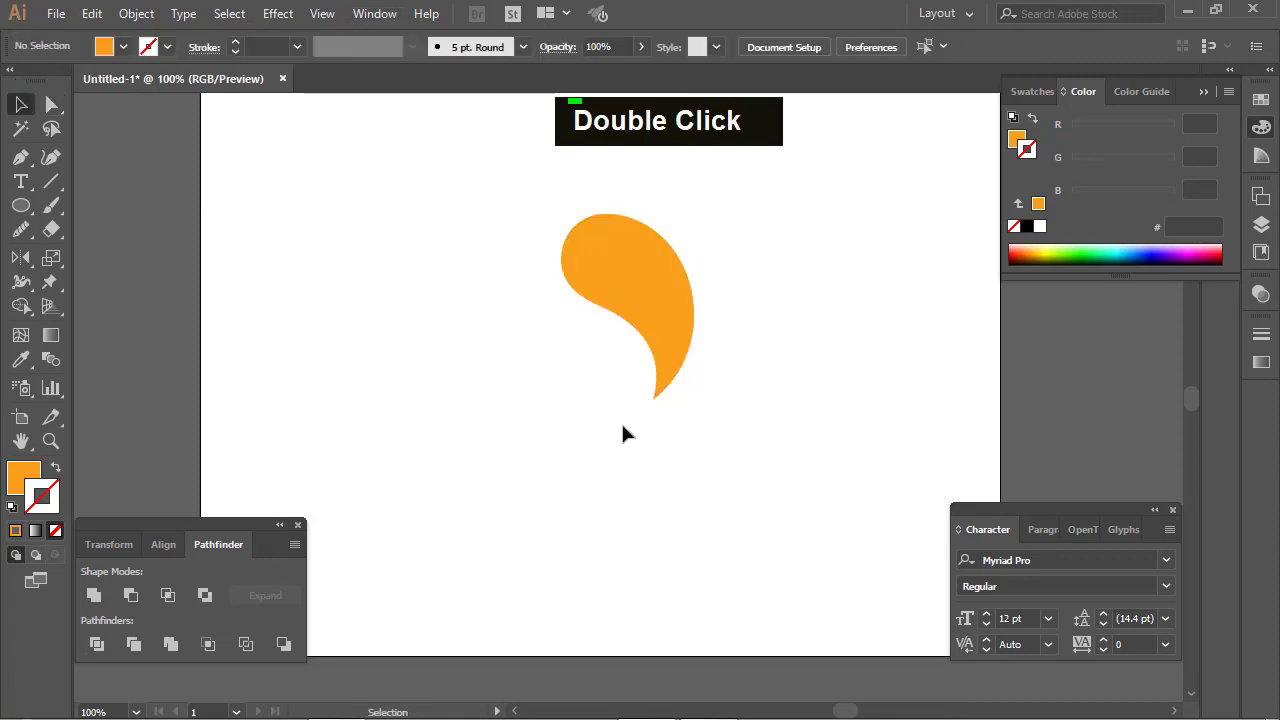
click(666, 309)
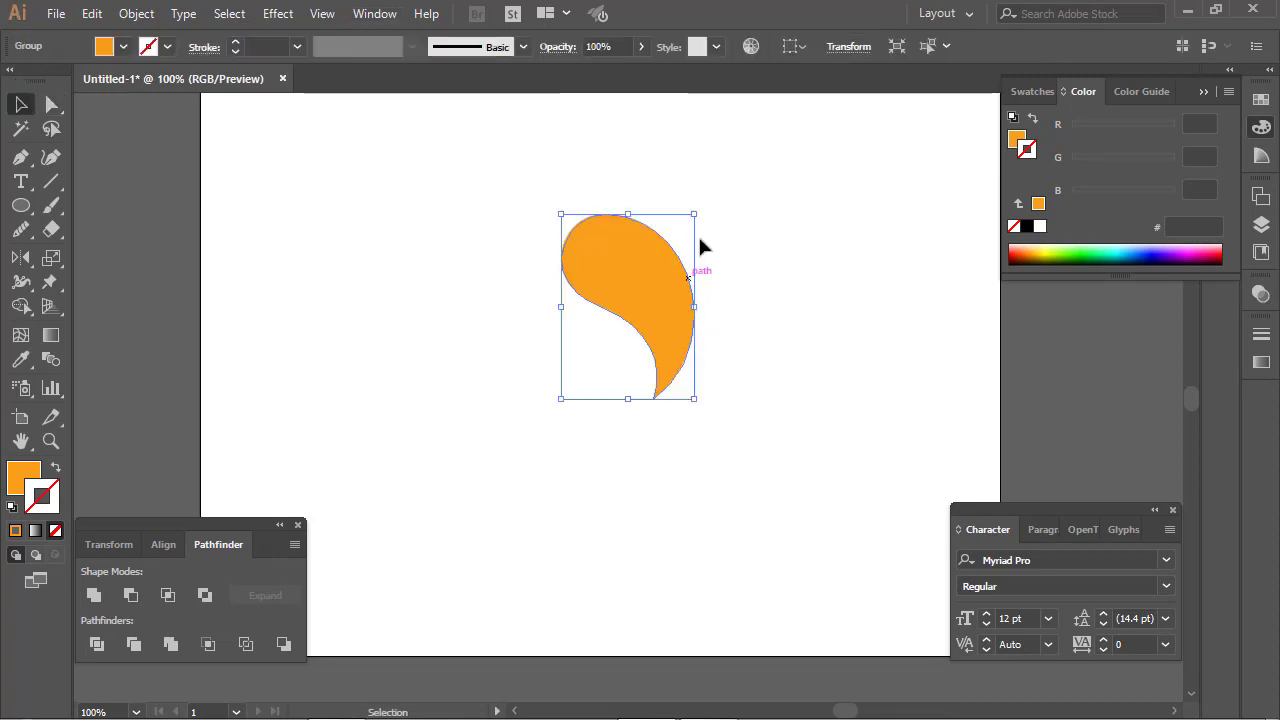
drag(703, 203, 720, 248)
click(794, 357)
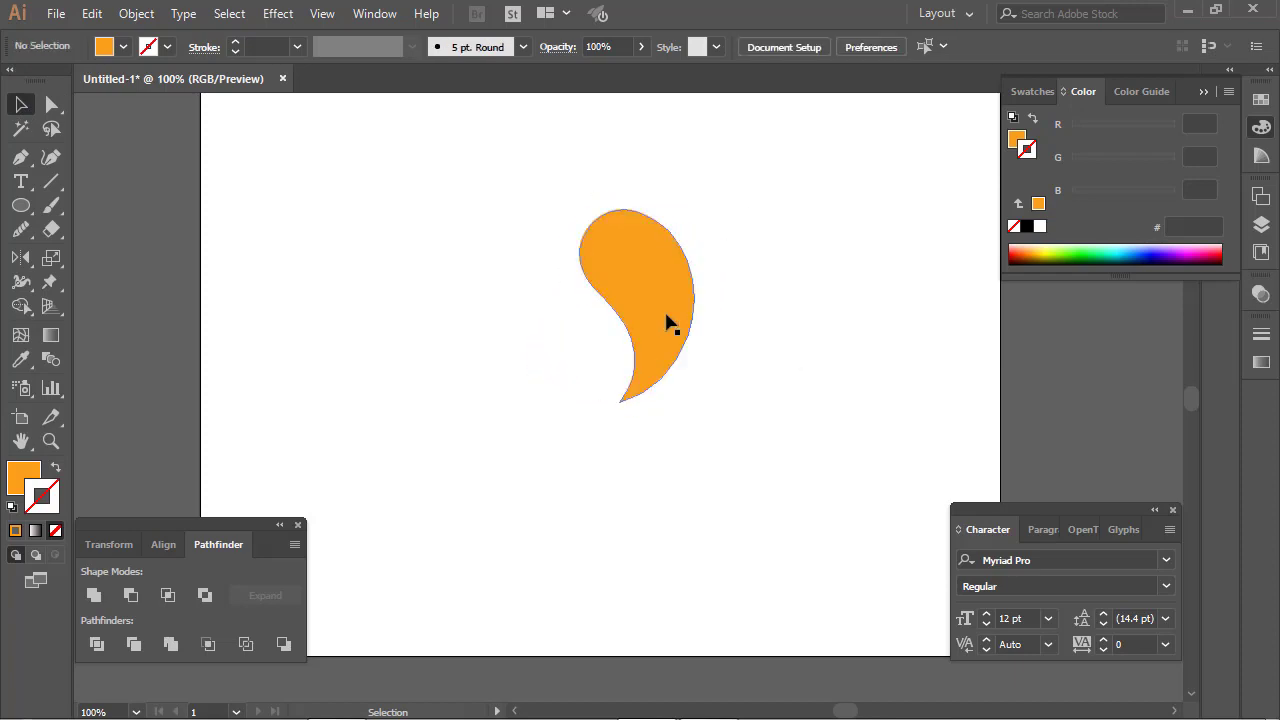
Step: Unite the droplet into a single path and place a copy of it below, overlapping the original
click(666, 323)
click(93, 594)
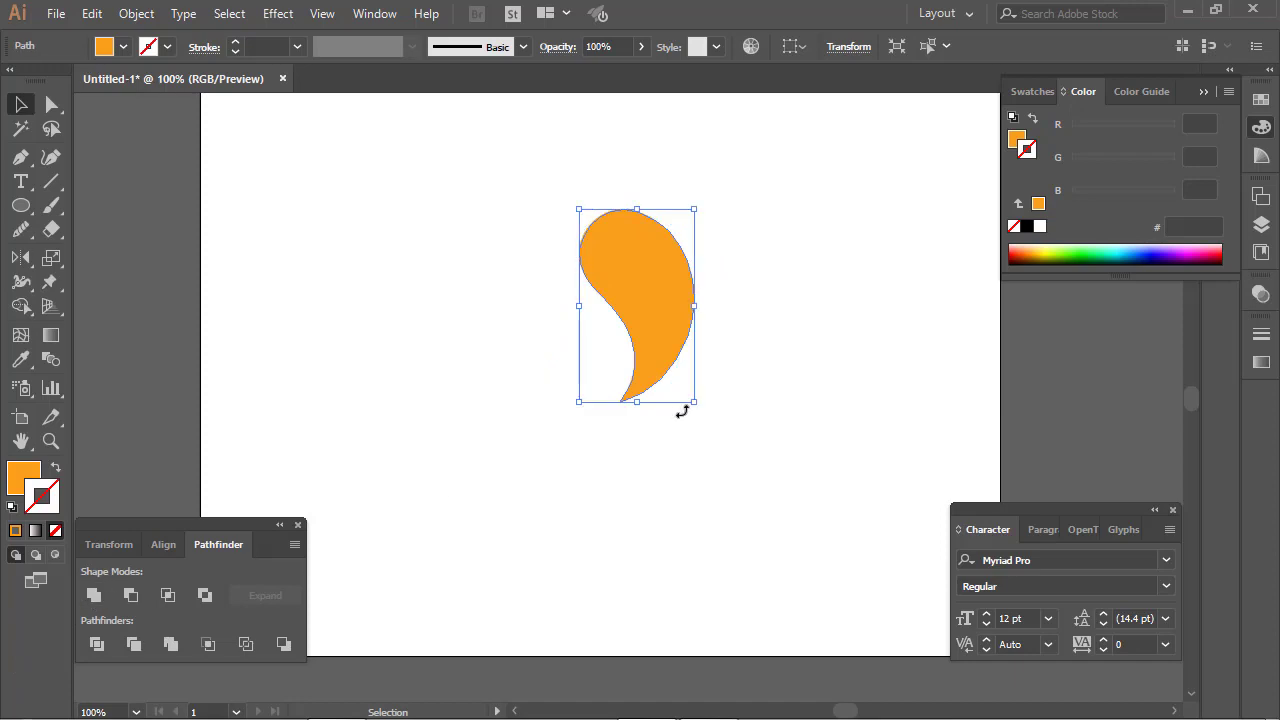
click(793, 461)
drag(748, 401, 697, 387)
drag(619, 270, 625, 382)
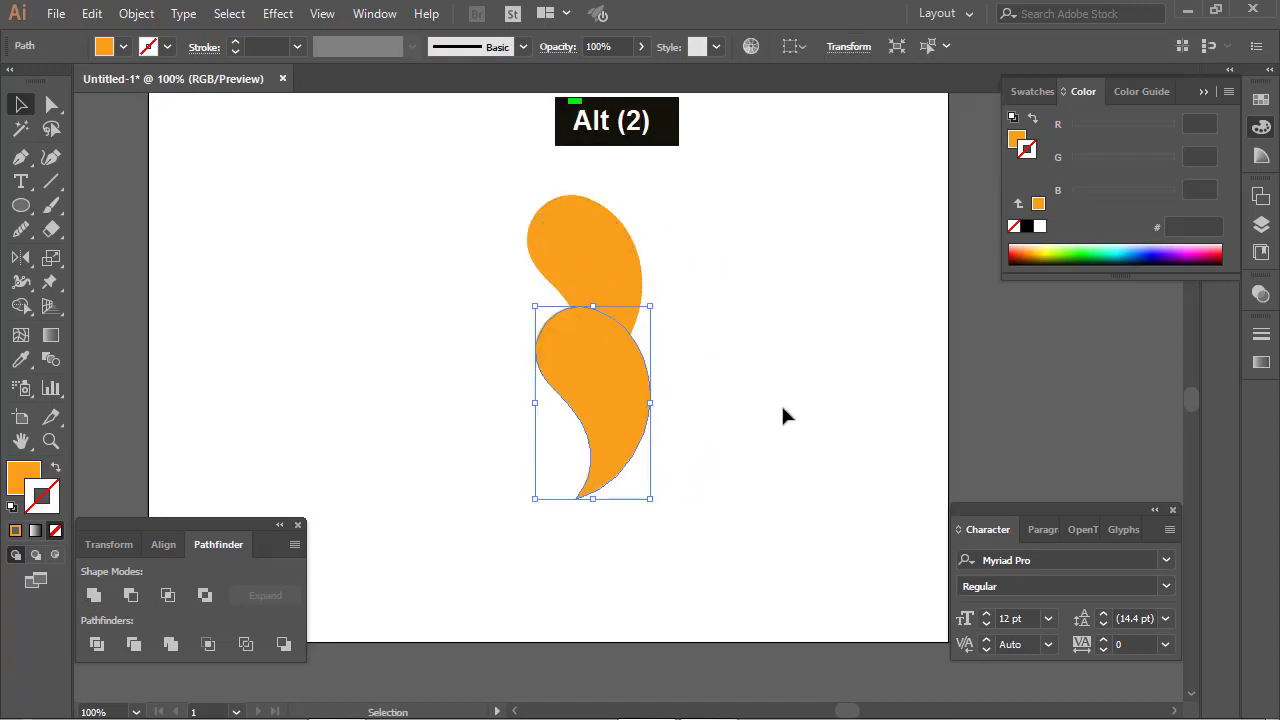
Step: Reflect the lower droplet copy across the horizontal axis
key(o)
key(Return)
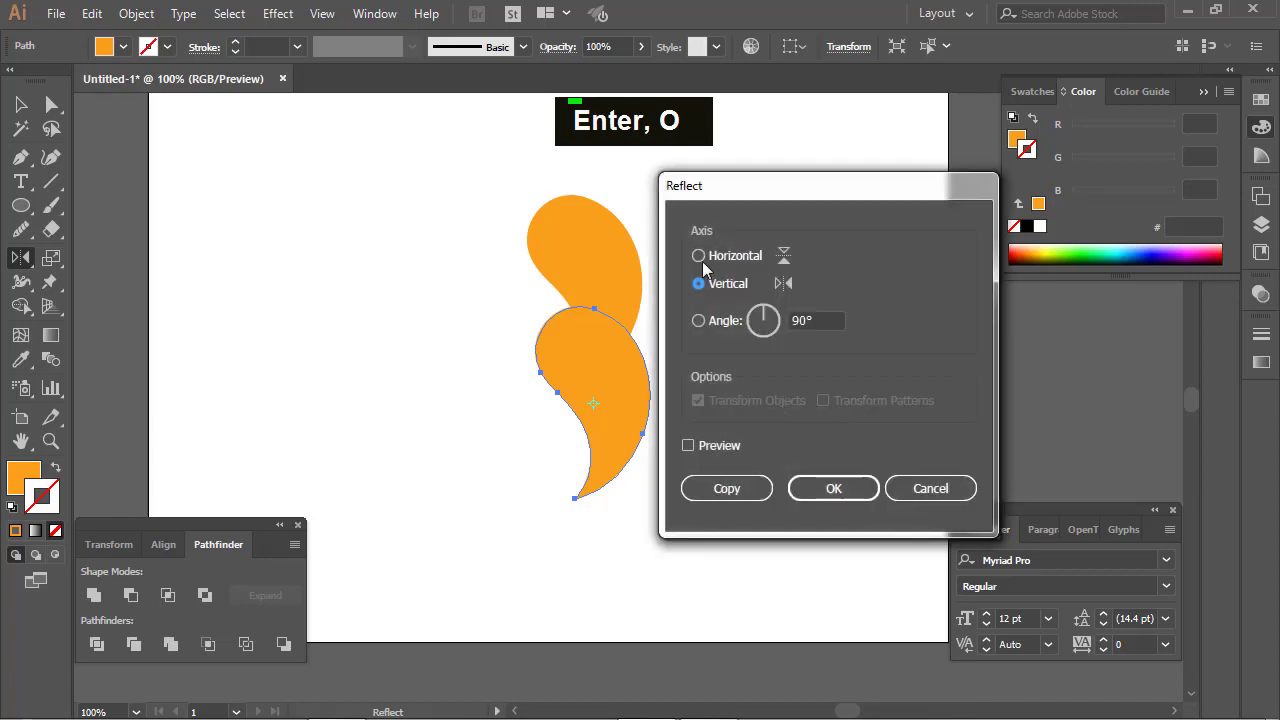
click(700, 257)
click(813, 493)
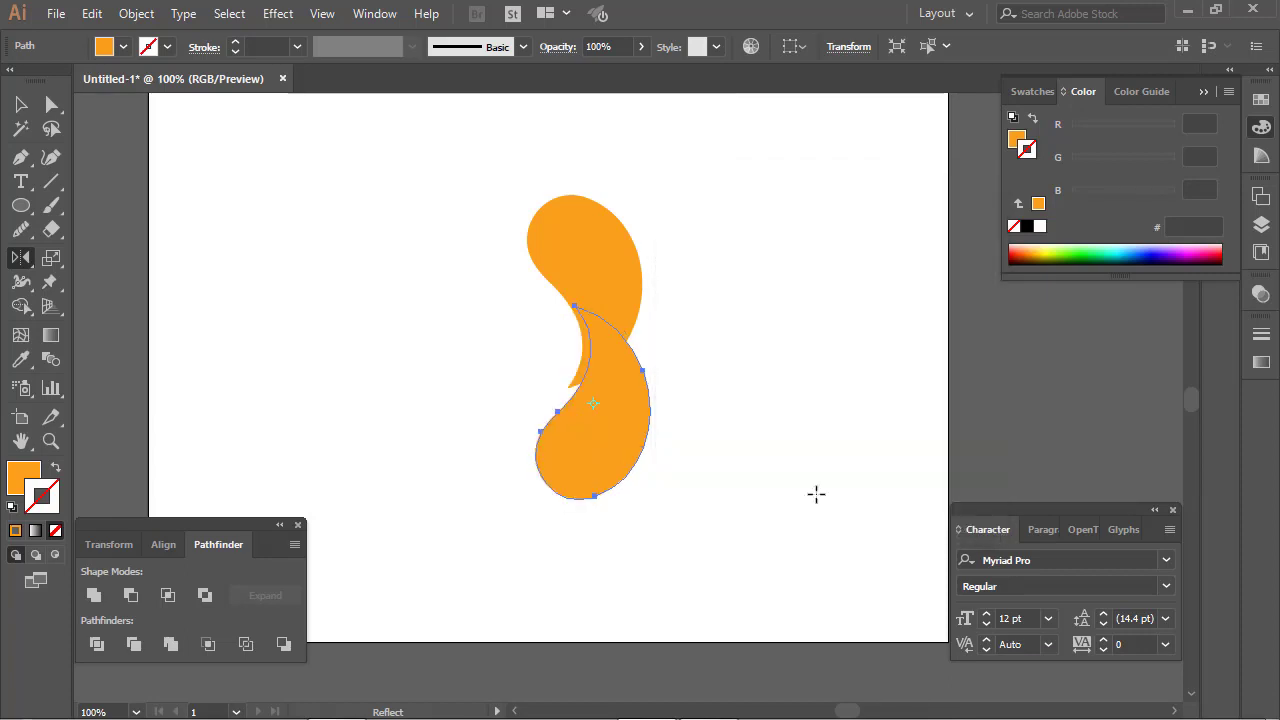
key(v)
key(ctrl)
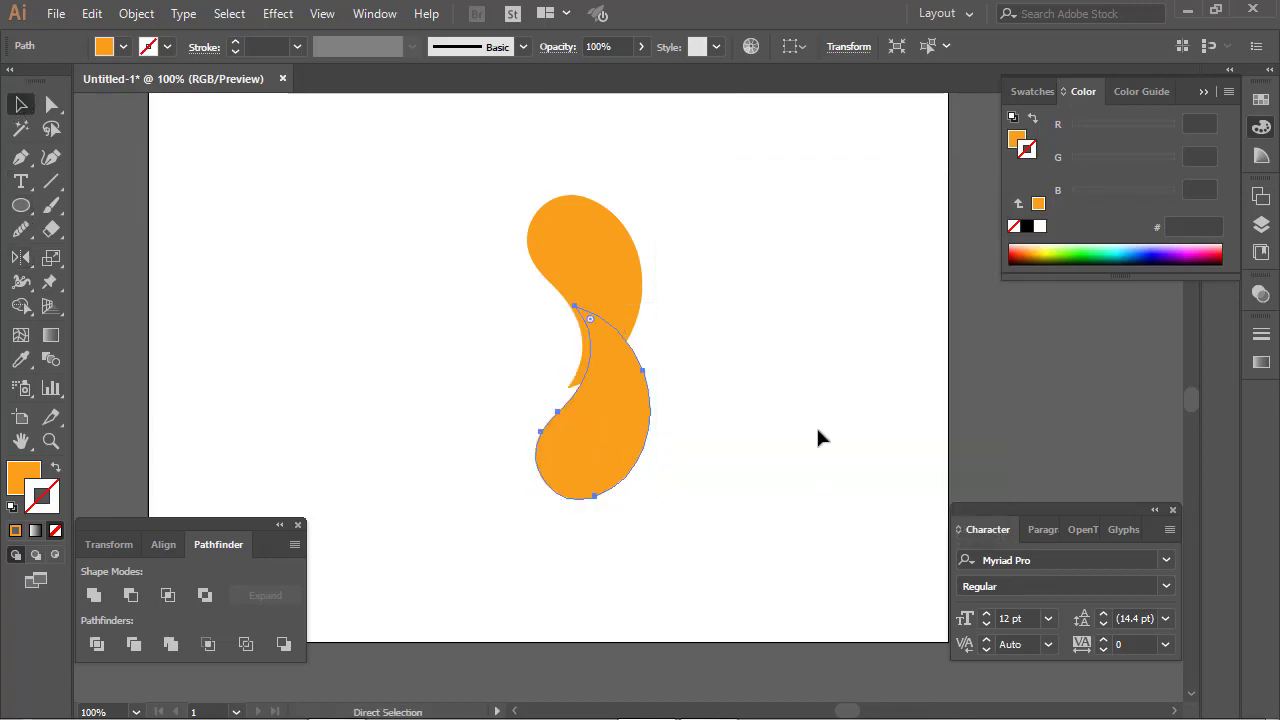
Step: Recolor the upper droplet by sampling the crimson swatch above the artboard with the Eyedropper
key(ctrl+minus)
key(ctrl+minus)
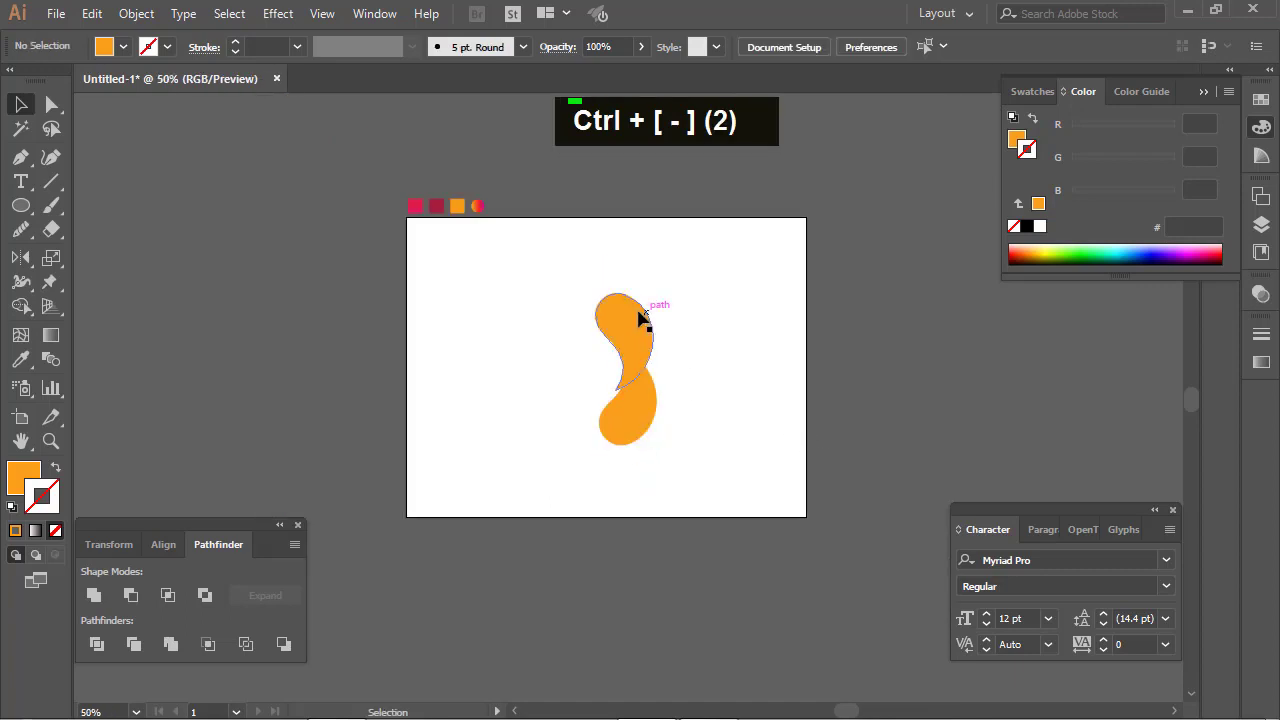
double_click(645, 316)
click(14, 363)
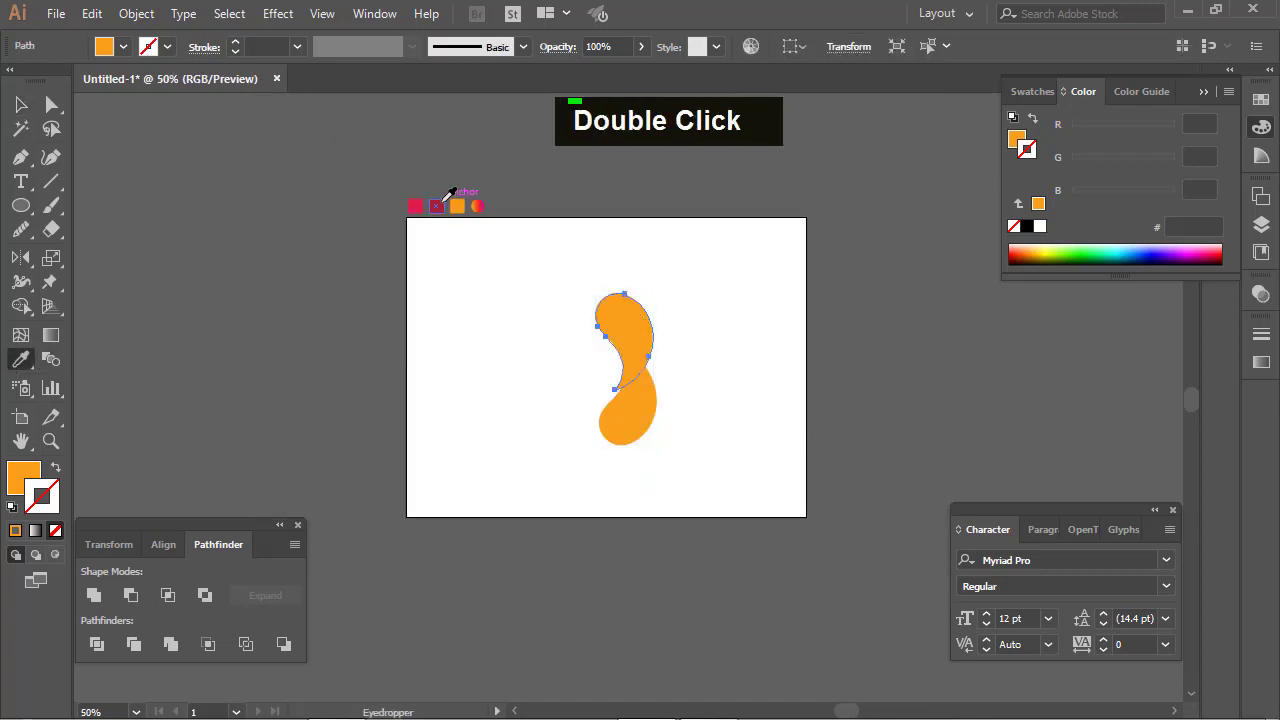
click(416, 205)
click(20, 105)
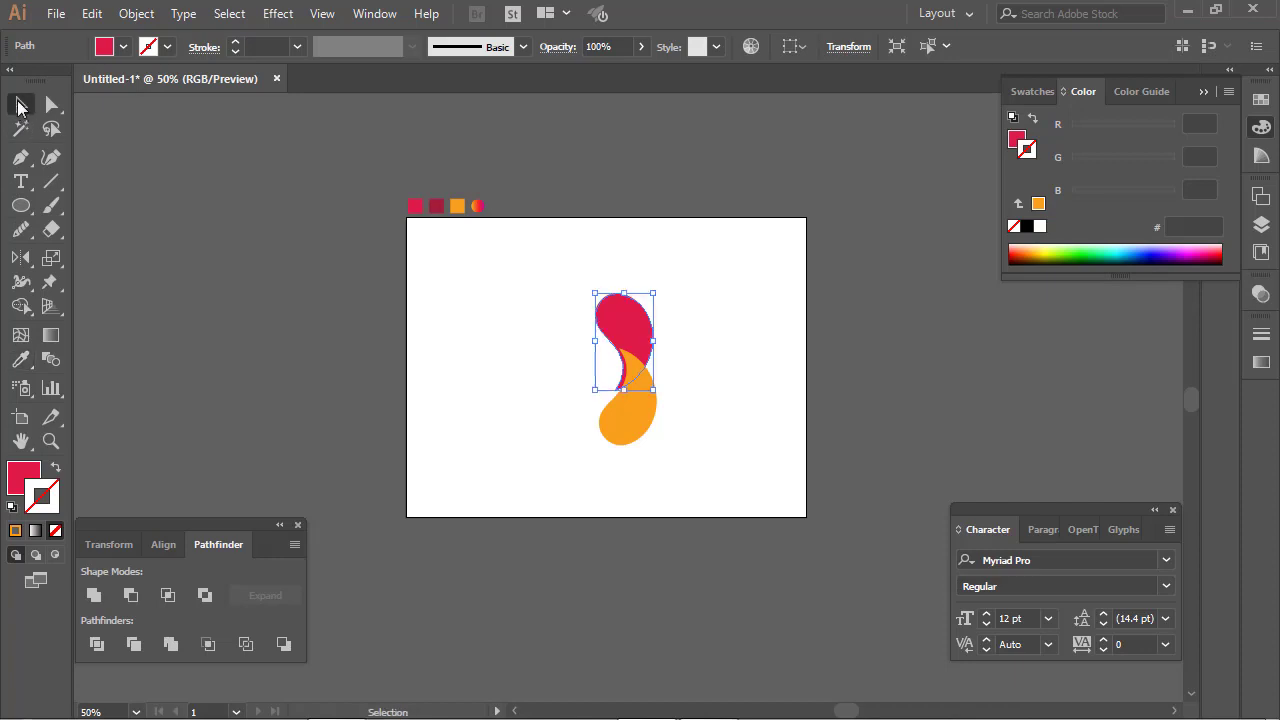
Step: Shift the orange droplet slightly up and left over the crimson one and scale it down proportionally
drag(628, 436, 613, 408)
click(717, 402)
key(ctrl+equal)
key(ctrl+equal)
key(ctrl+equal)
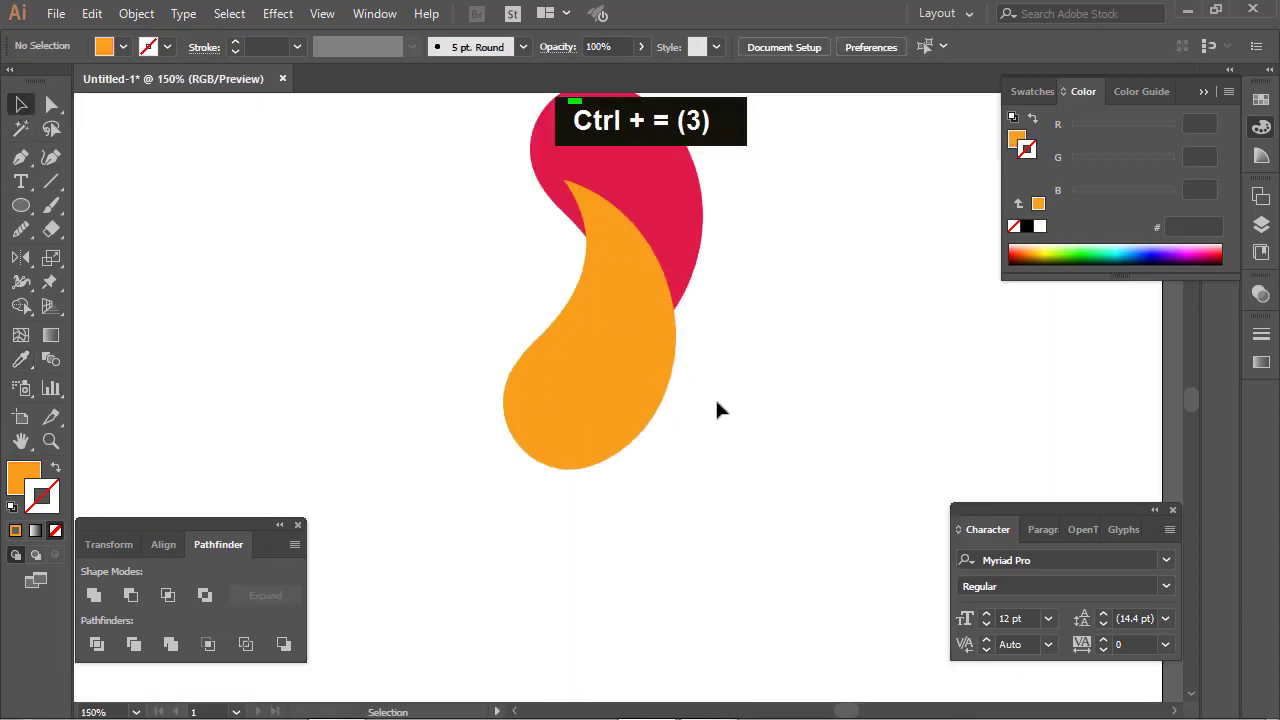
key(space)
drag(732, 399, 677, 597)
click(643, 609)
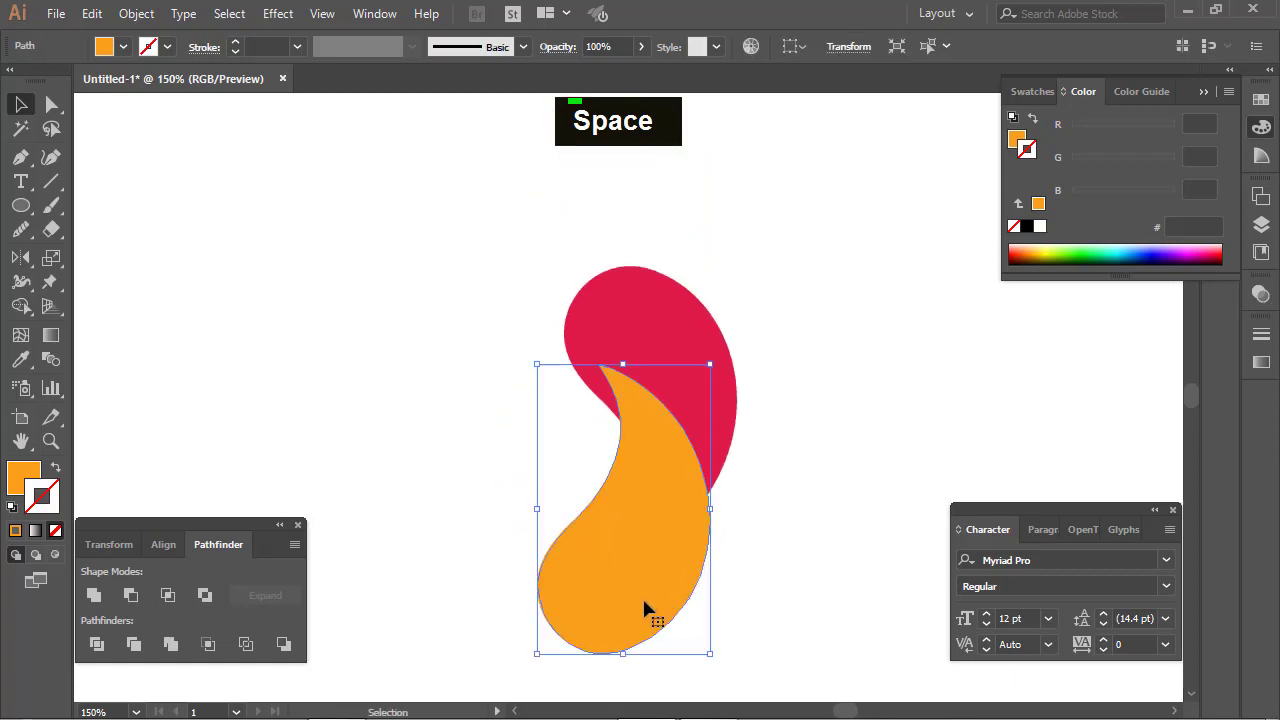
drag(622, 655, 622, 568)
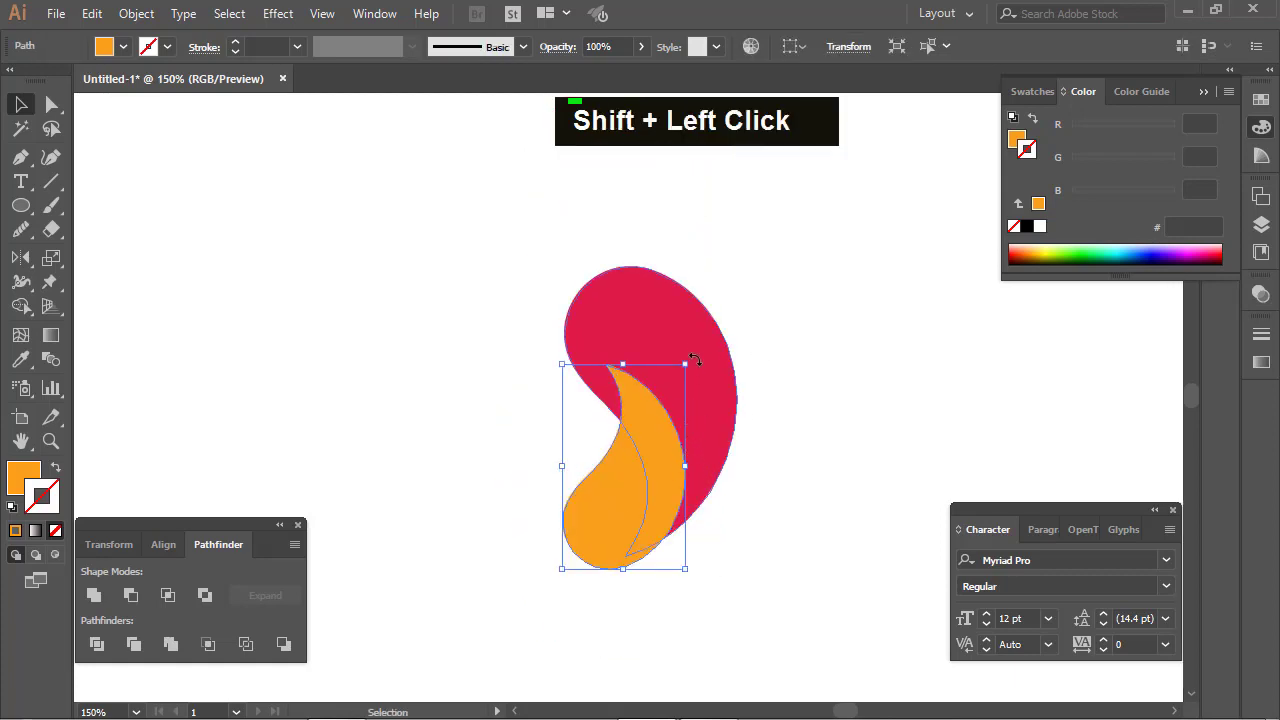
Step: Rotate the orange droplet clockwise, lengthen it toward the crimson shape's right edge and nudge it into place
drag(694, 353, 686, 434)
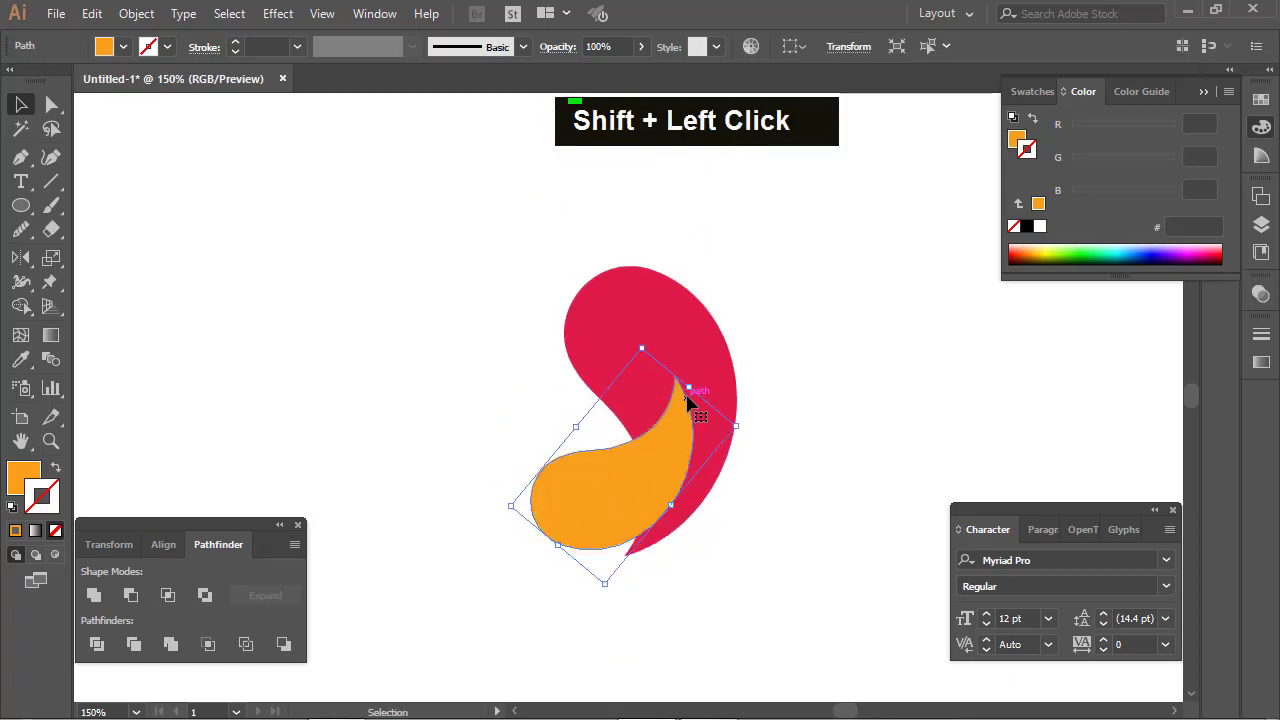
drag(689, 390, 738, 342)
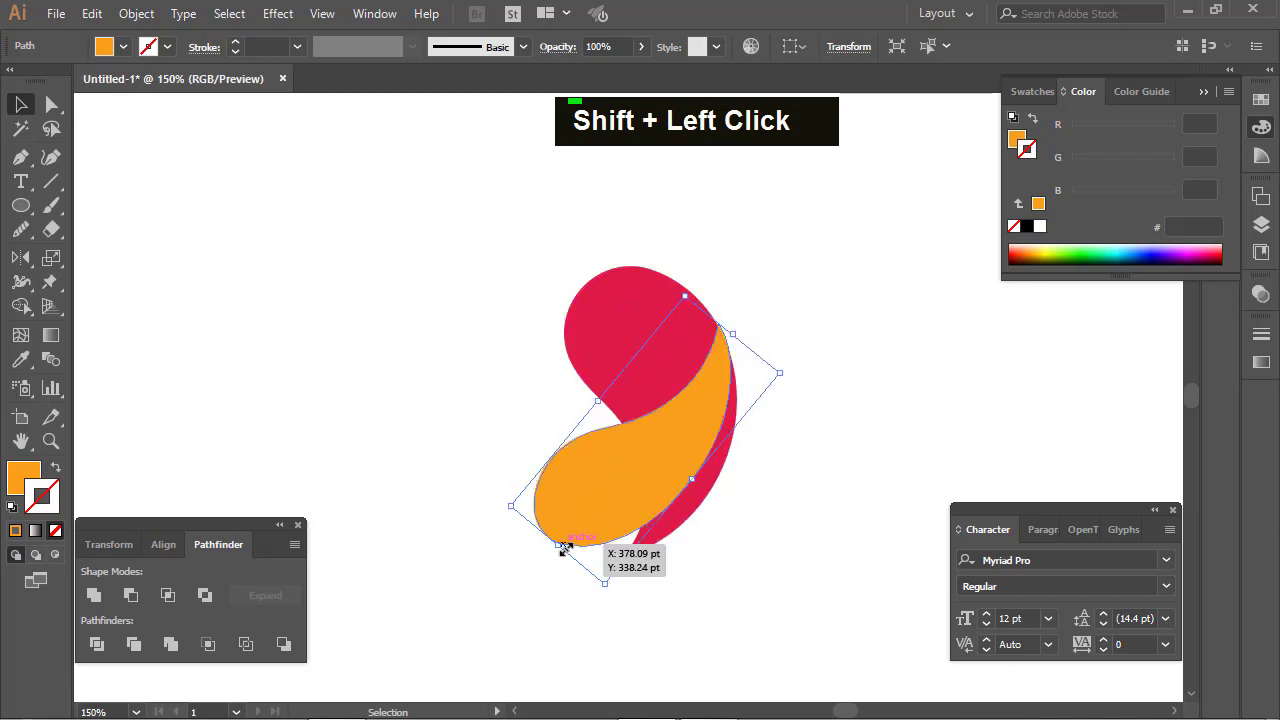
mouse_move(565, 551)
mouse_down()
mouse_move(557, 580)
mouse_move(548, 568)
mouse_up()
drag(594, 530, 624, 546)
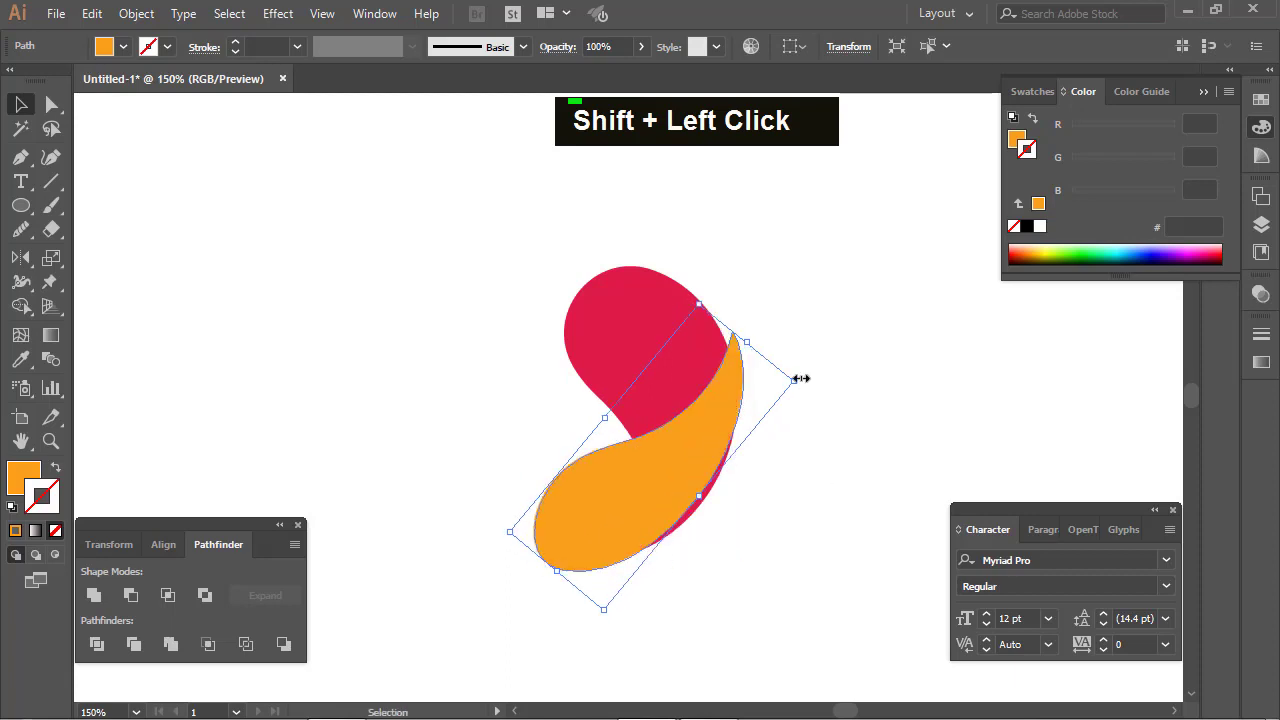
Step: Rotate the orange droplet slightly counterclockwise and resize it to cover the crimson droplet's lower tip
drag(801, 381, 789, 358)
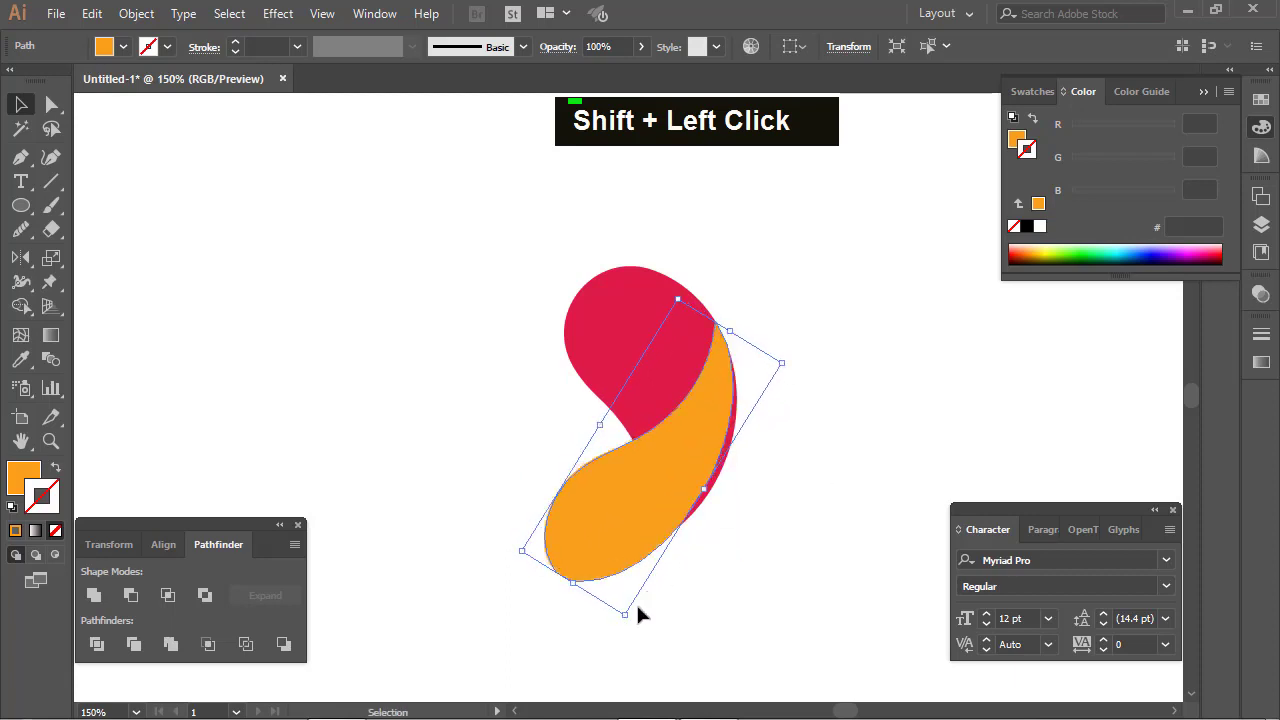
drag(568, 580, 592, 553)
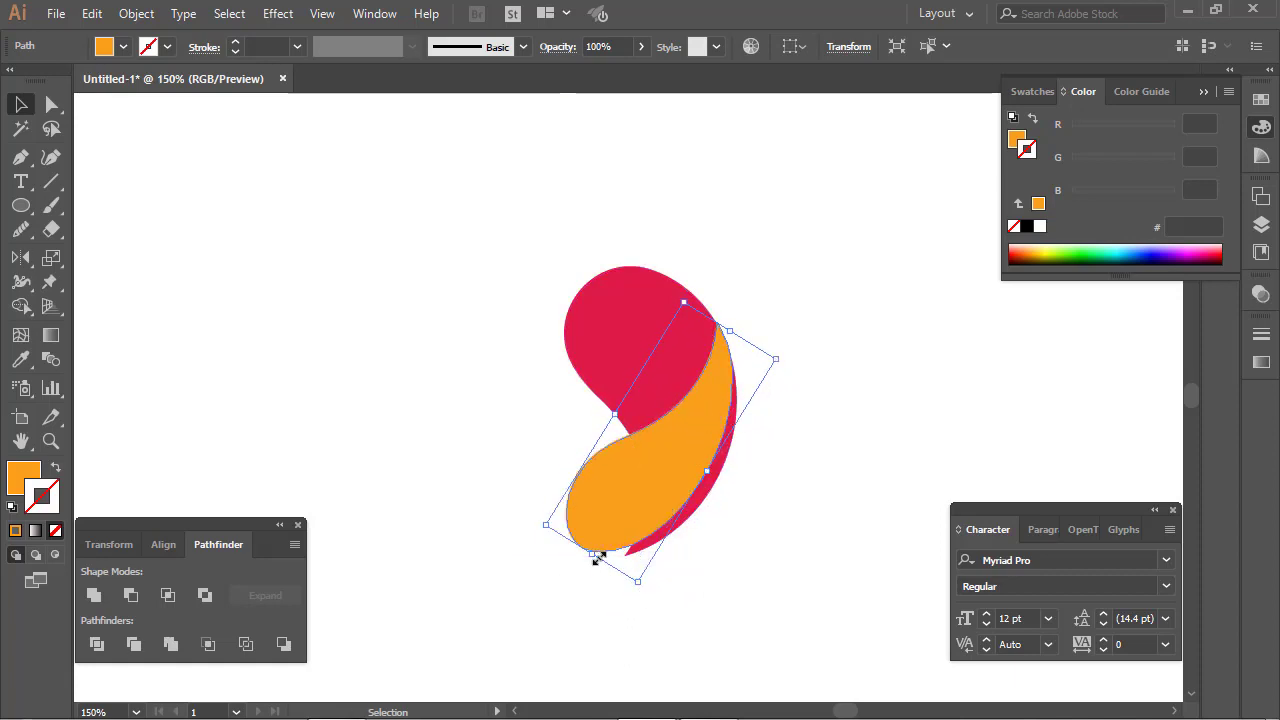
drag(638, 581, 640, 605)
click(823, 464)
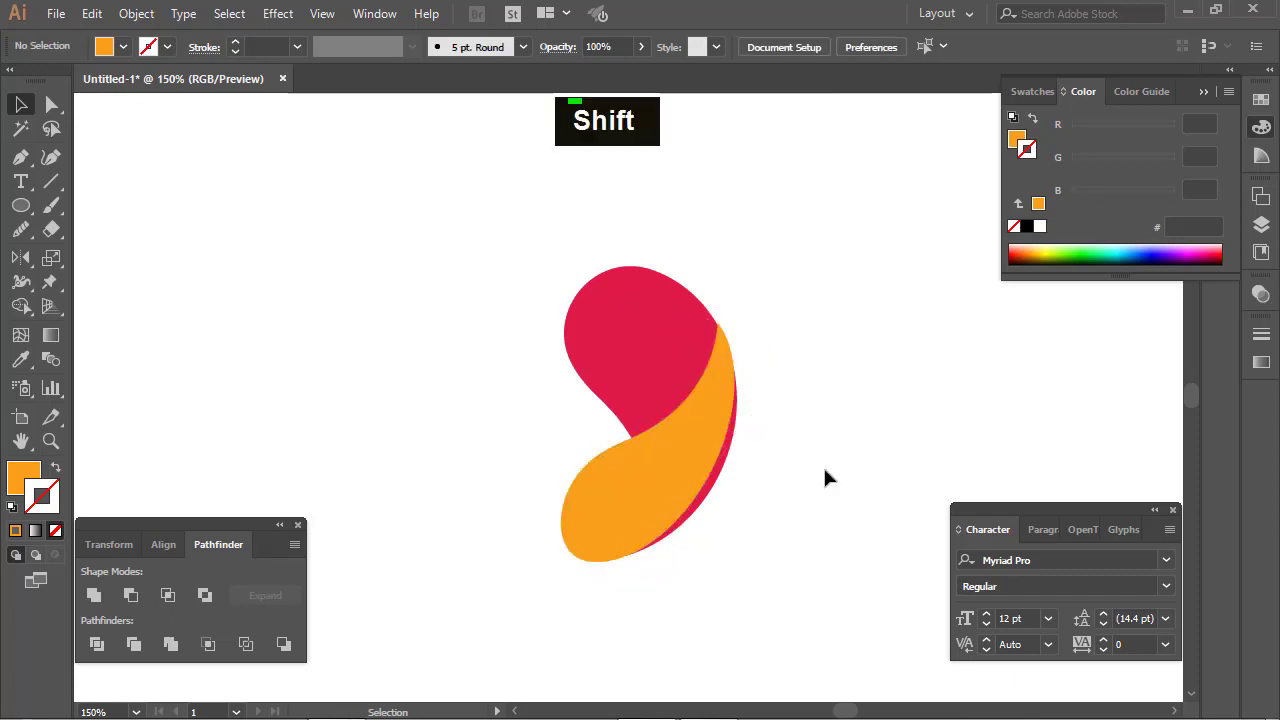
Step: Rotate the orange droplet slightly to refine how it overlaps the crimson droplet
click(706, 434)
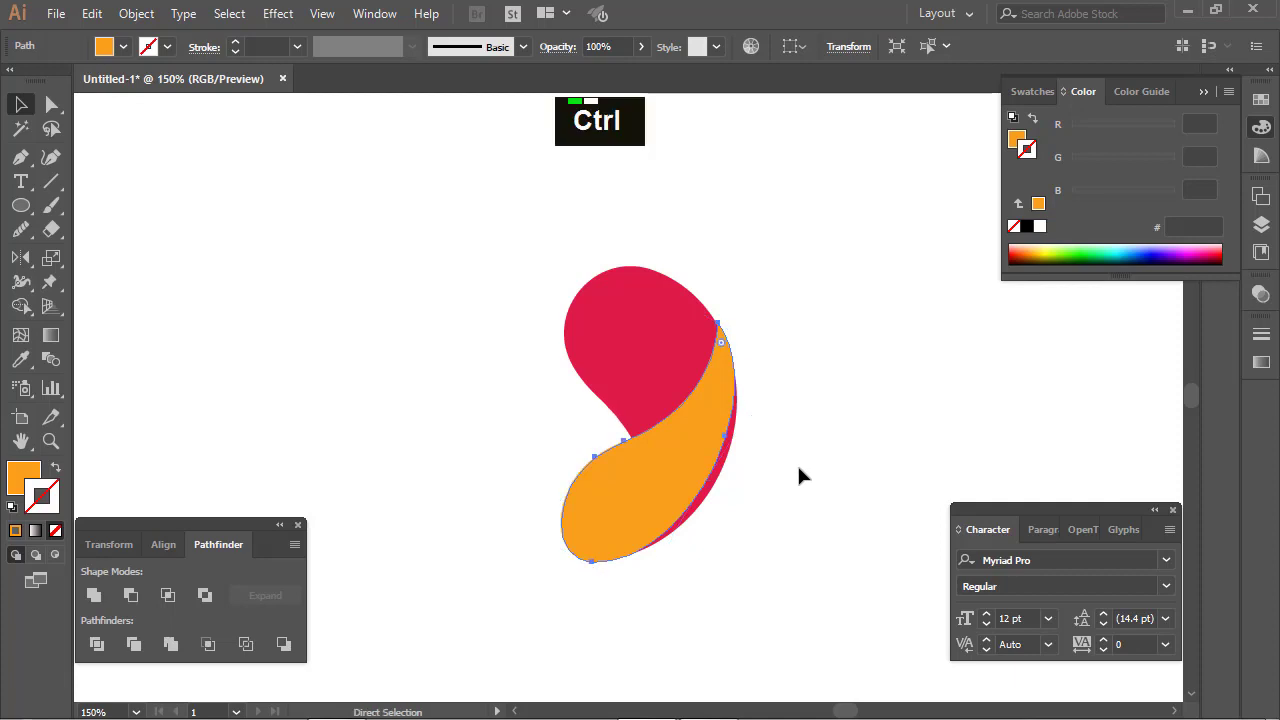
key(ctrl+equal)
key(ctrl+equal)
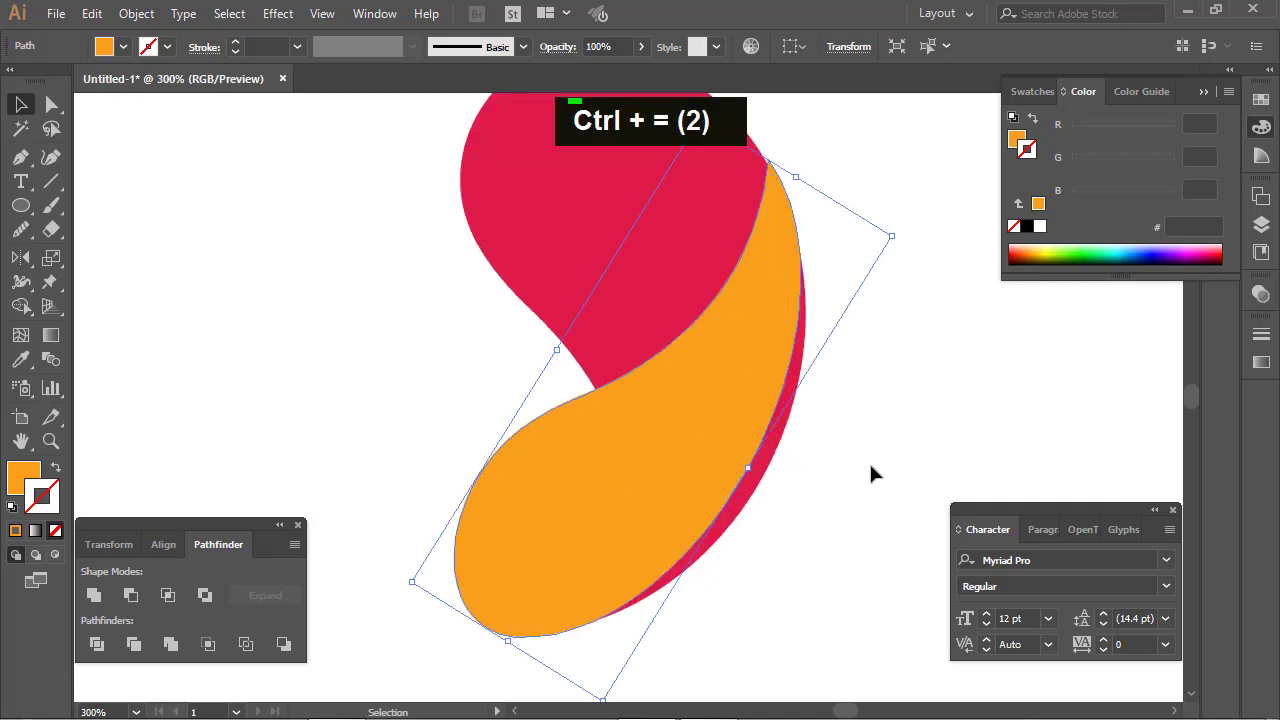
drag(871, 471, 808, 523)
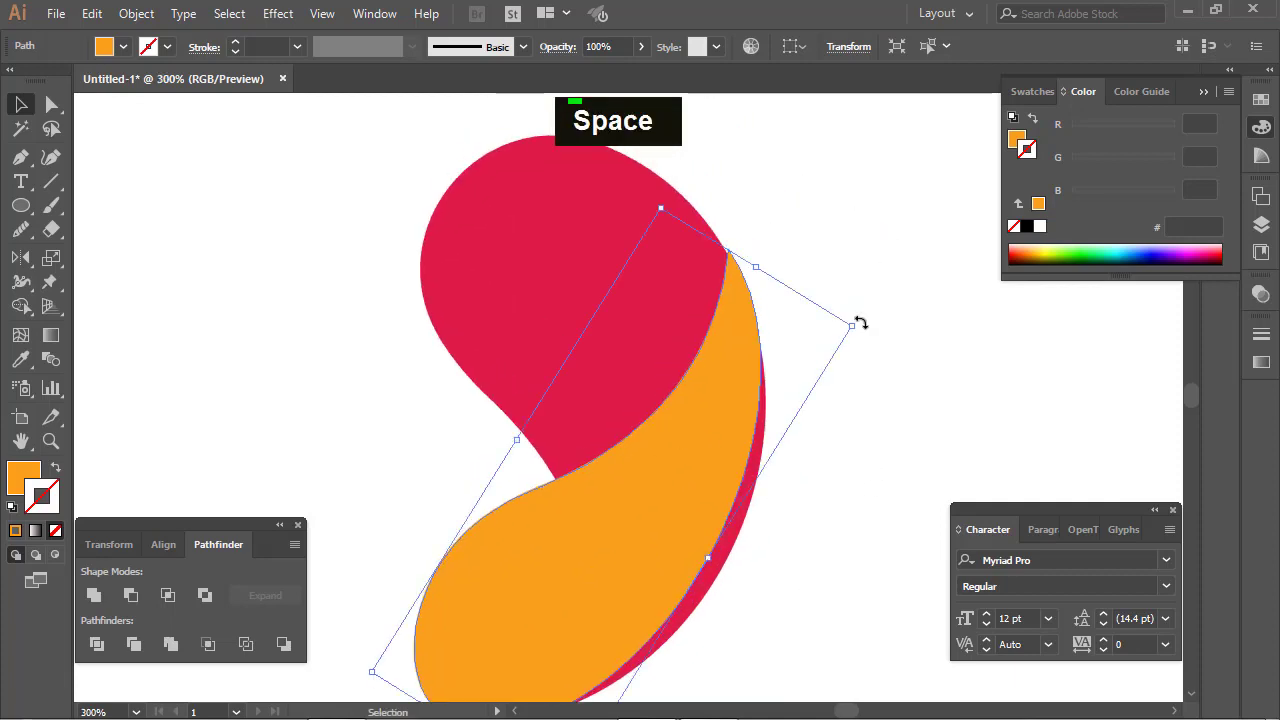
mouse_move(857, 320)
mouse_down()
mouse_move(857, 306)
mouse_move(857, 320)
mouse_up()
click(976, 365)
drag(977, 374, 969, 254)
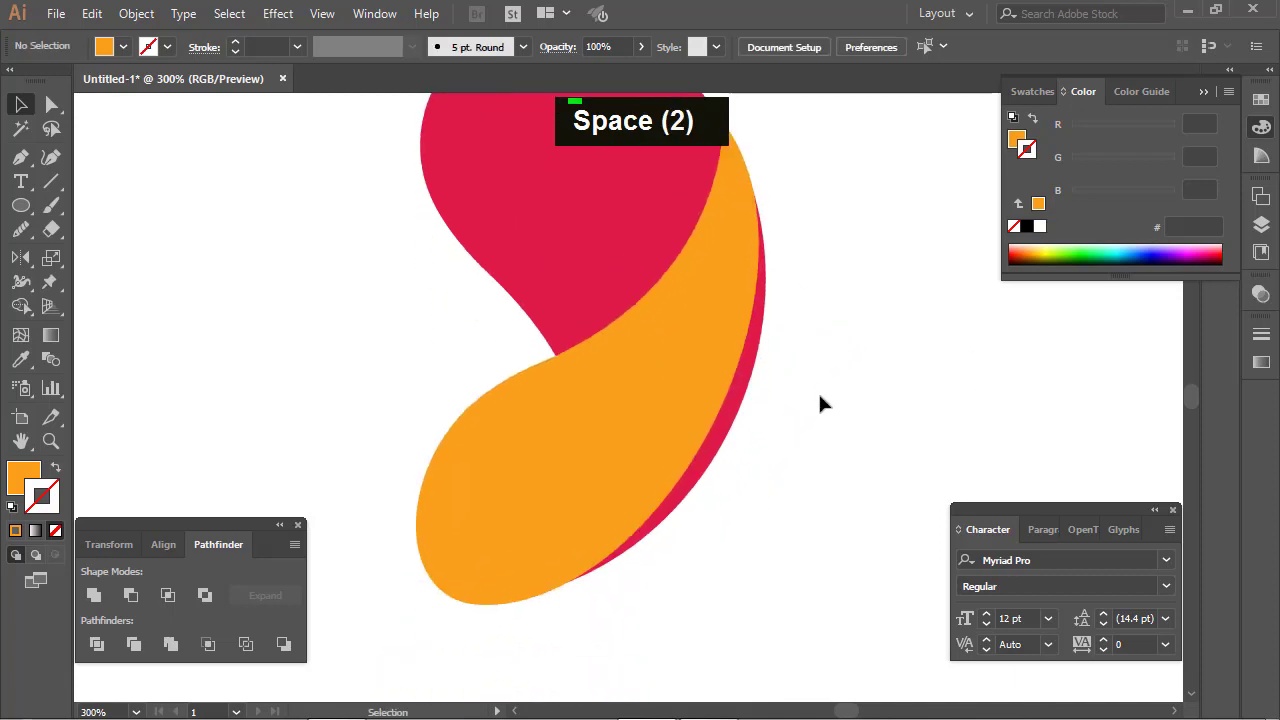
Step: Remove the crimson sliver showing along the orange droplet's outer right edge with the Shape Builder tool
drag(830, 372, 598, 427)
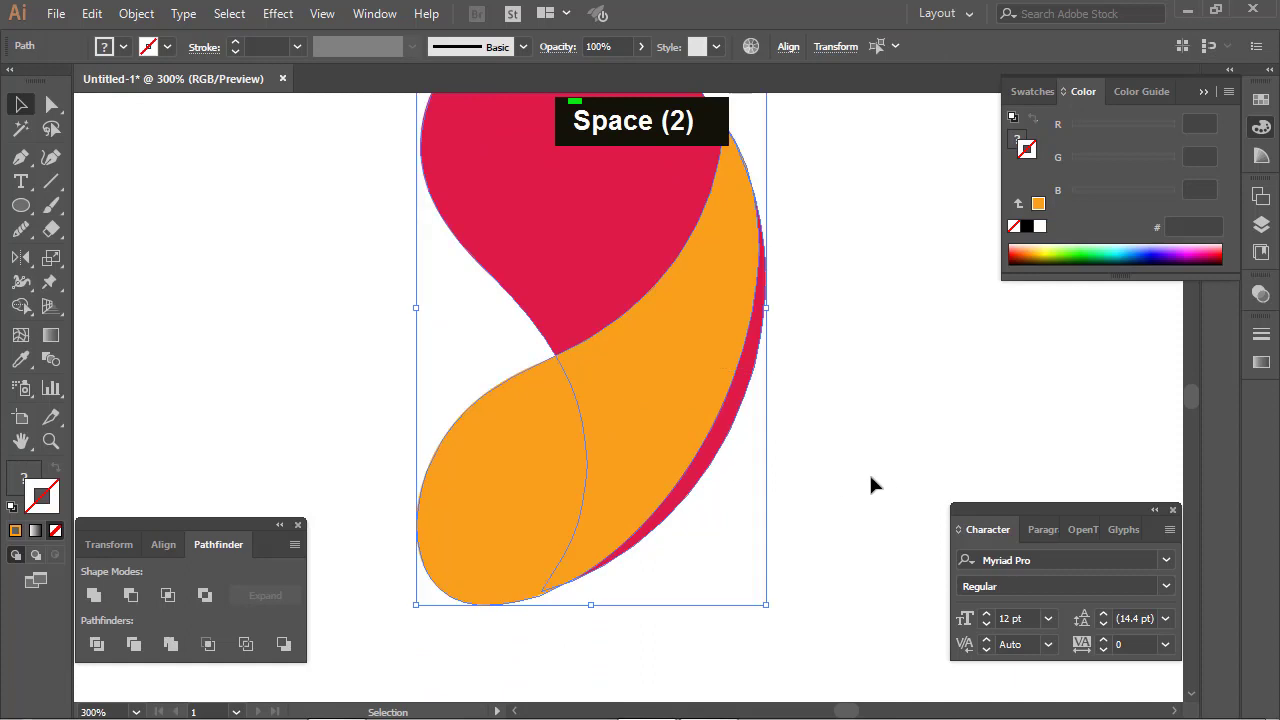
click(21, 306)
alt+click(726, 447)
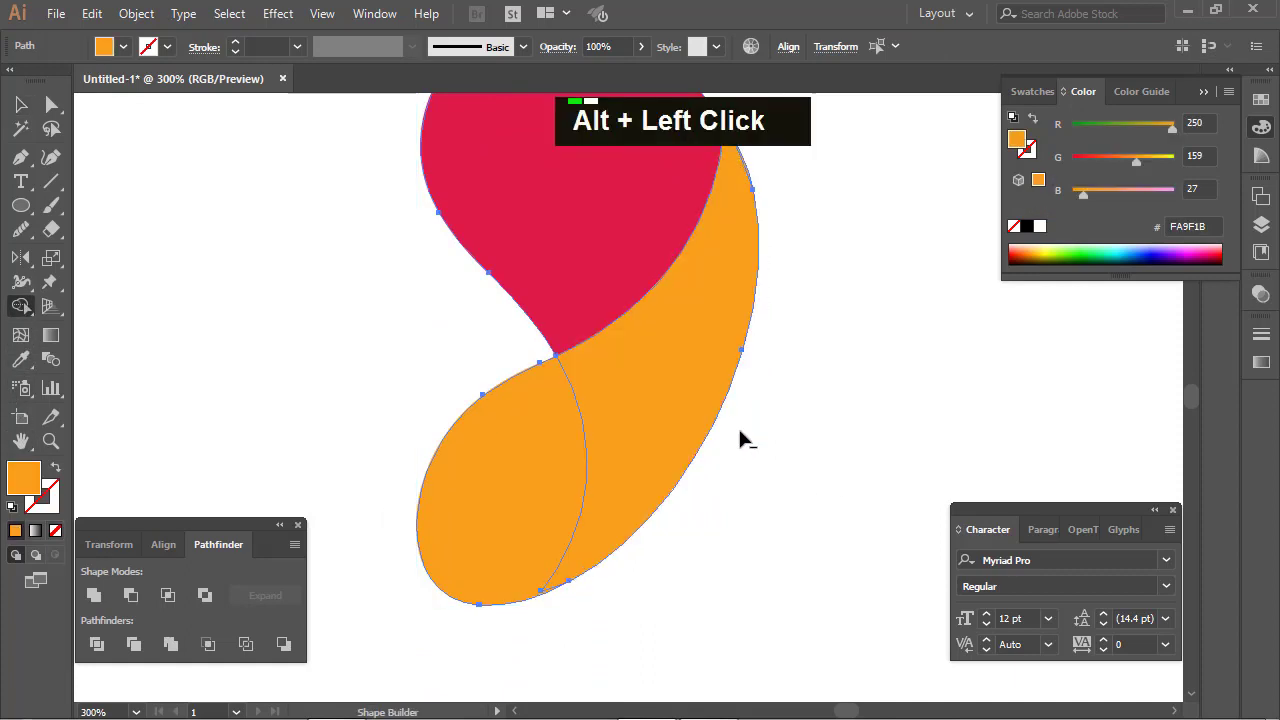
click(21, 104)
click(789, 371)
Step: Bring the crimson droplet to the front, above the orange one
drag(789, 371, 823, 457)
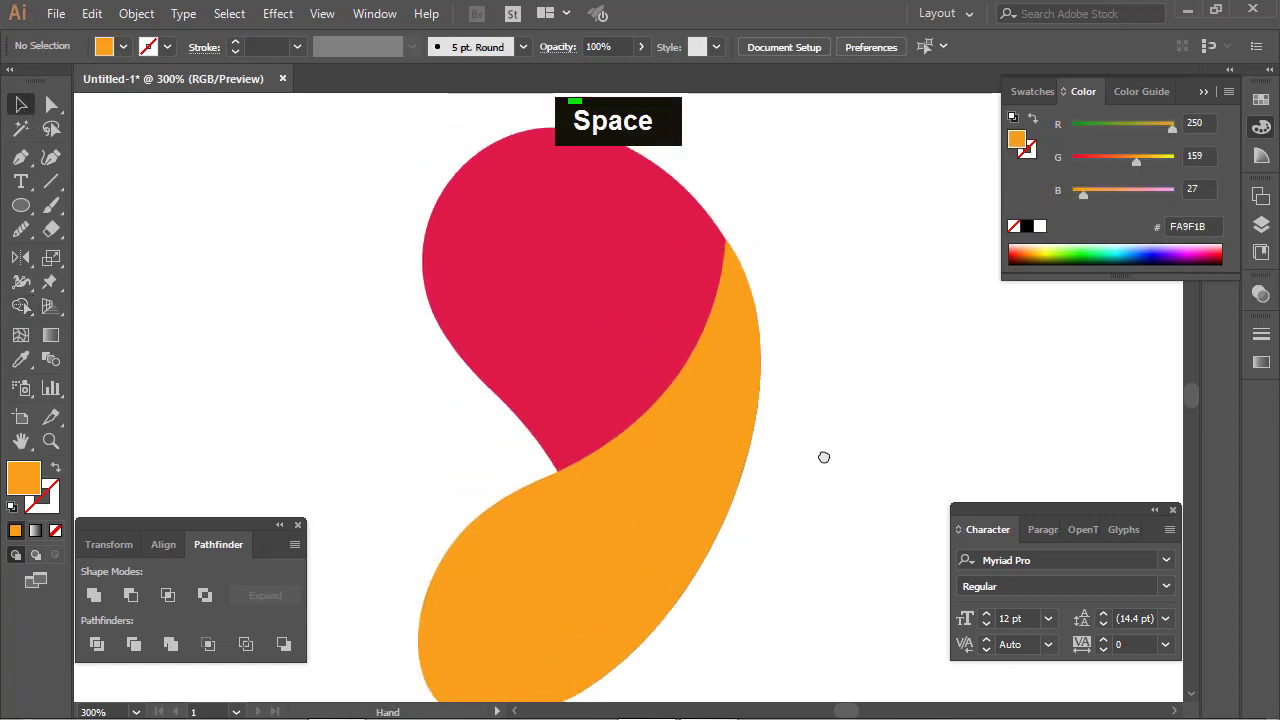
click(580, 308)
key(ctrl+shift+bracketright)
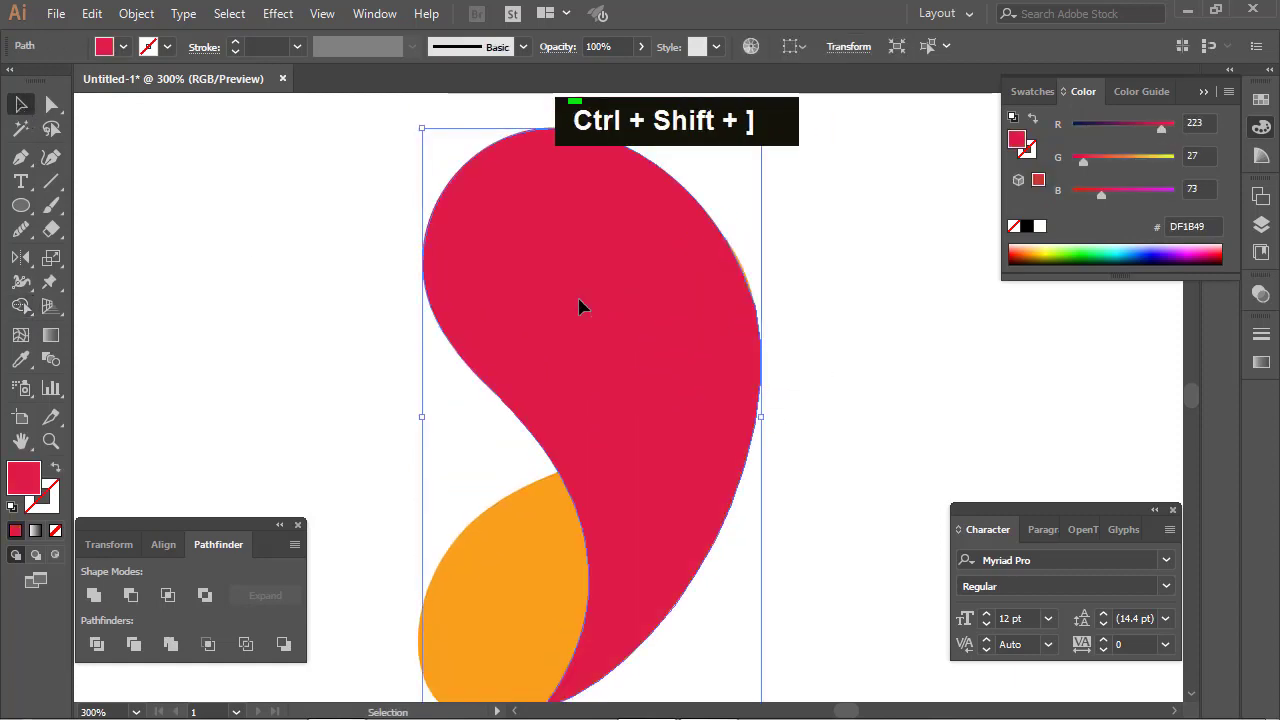
click(950, 336)
Step: Set the crimson droplet's blending mode to Multiply
click(697, 357)
click(558, 47)
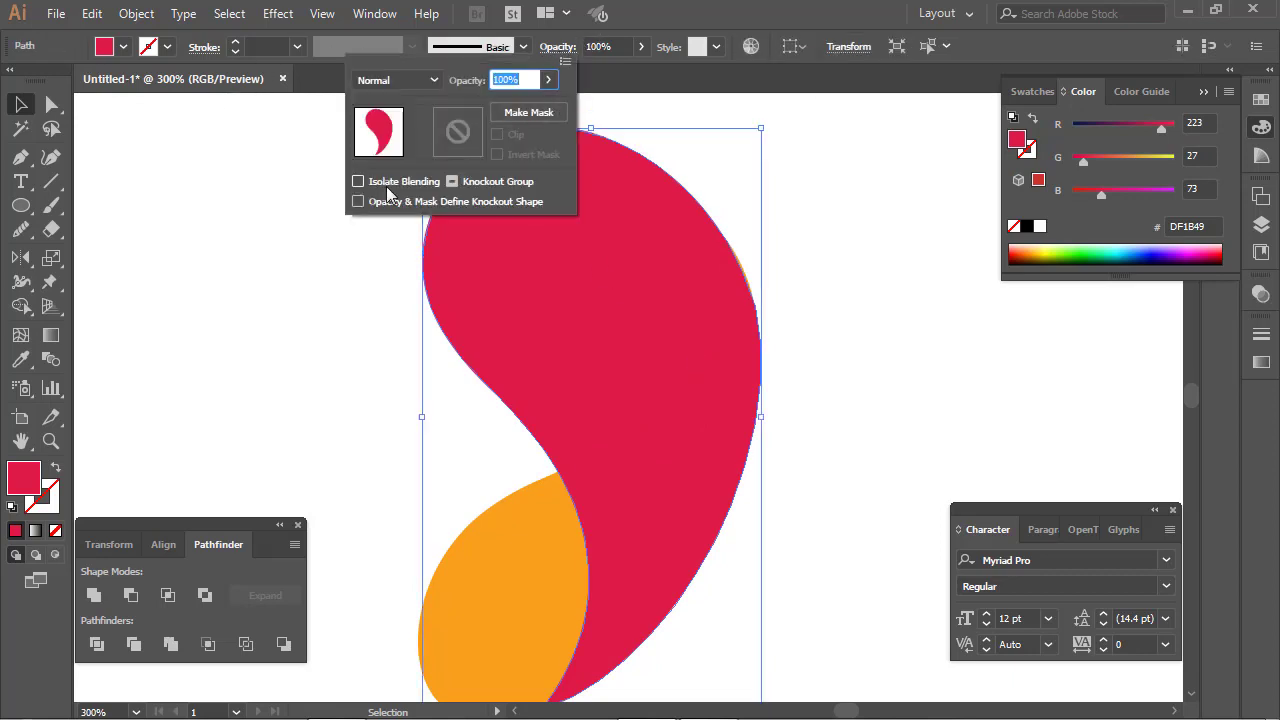
click(403, 81)
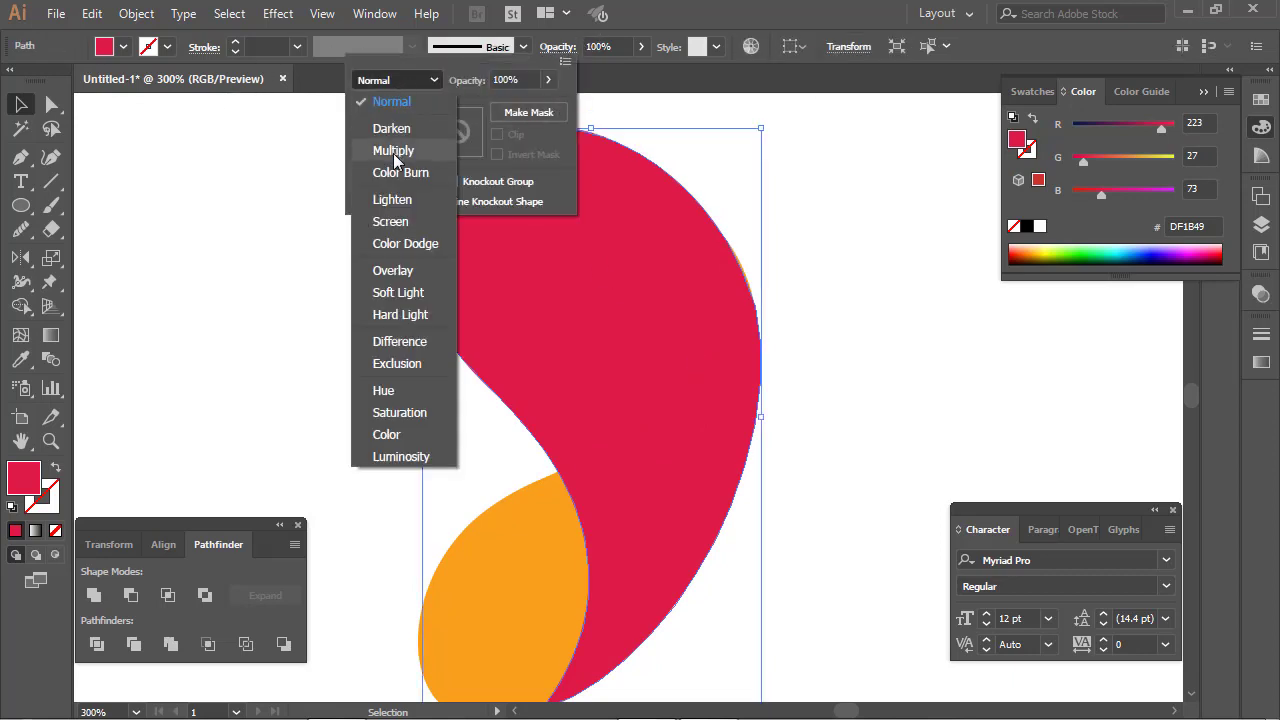
click(393, 151)
double_click(831, 375)
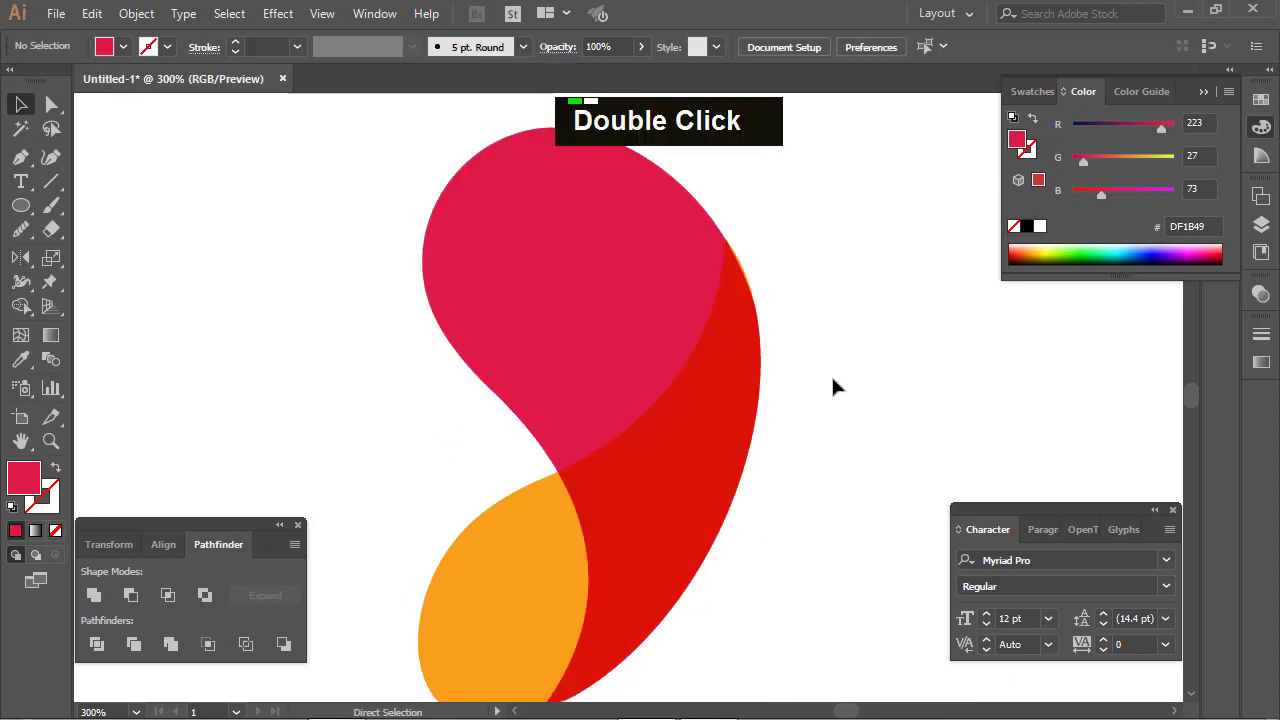
Step: Select both droplets and create a reflected copy across the vertical axis
key(ctrl+minus)
key(ctrl+minus)
key(ctrl+minus)
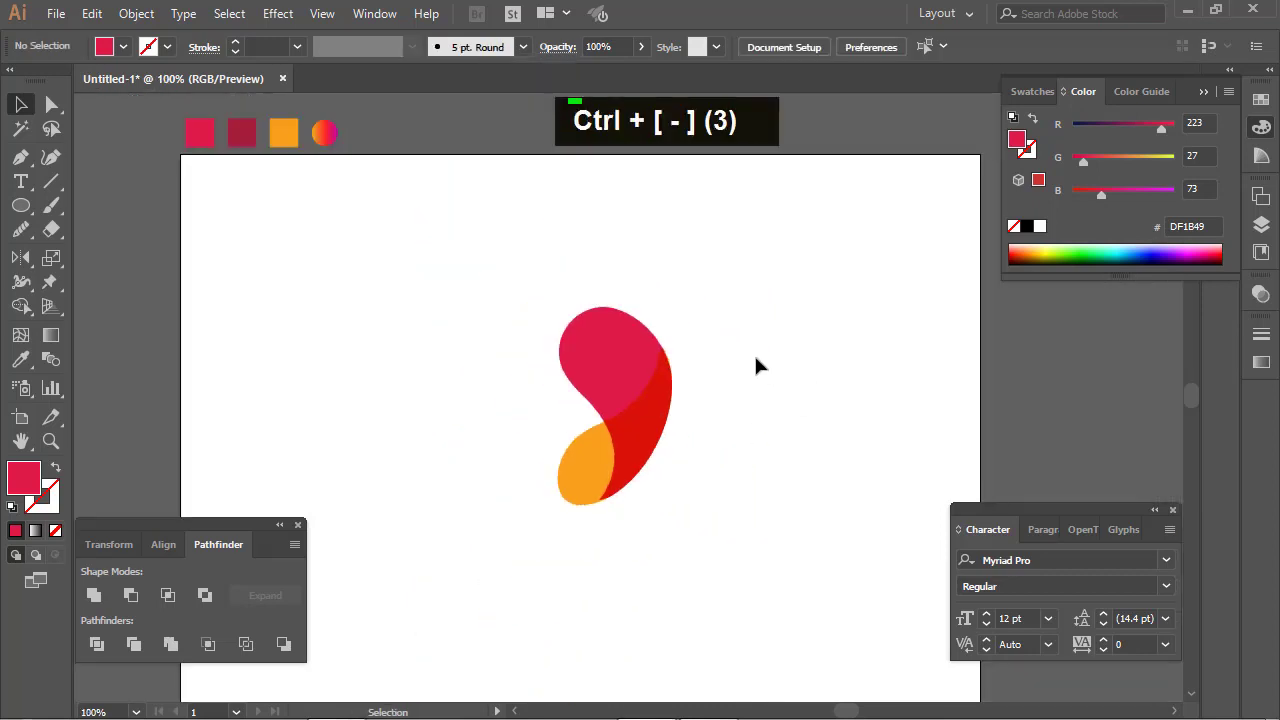
drag(738, 309, 625, 486)
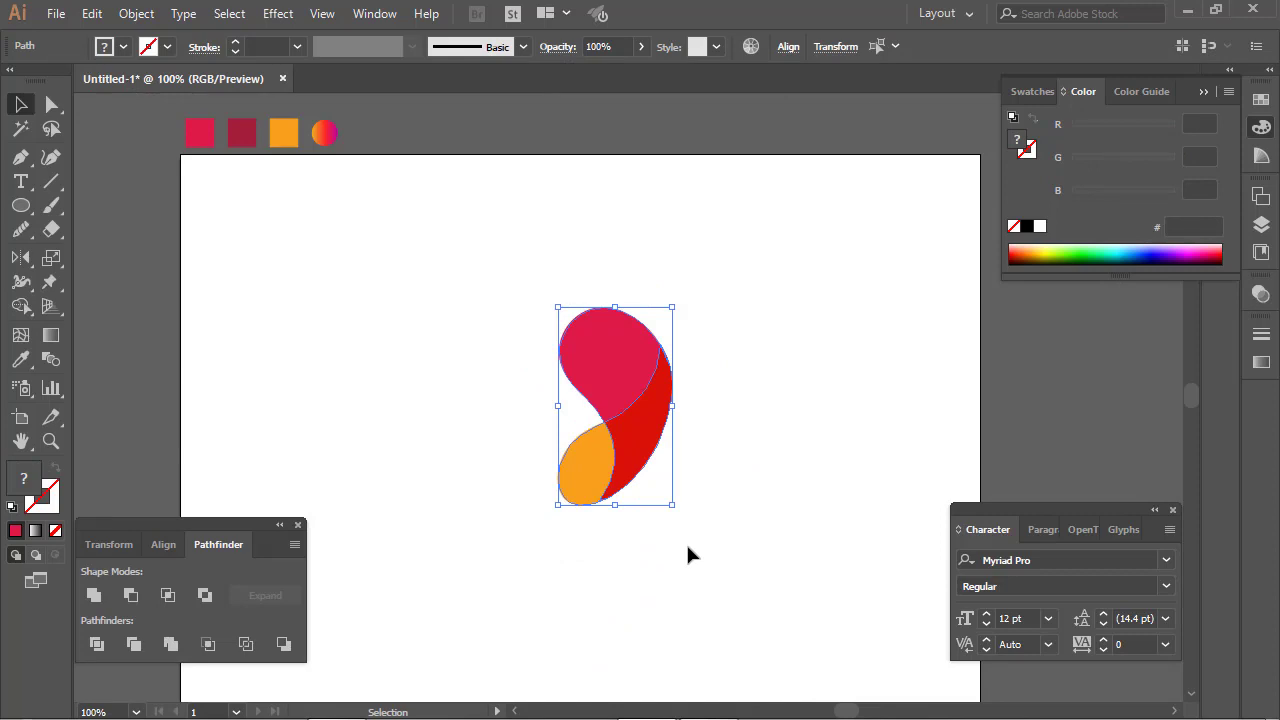
key(o)
key(Return)
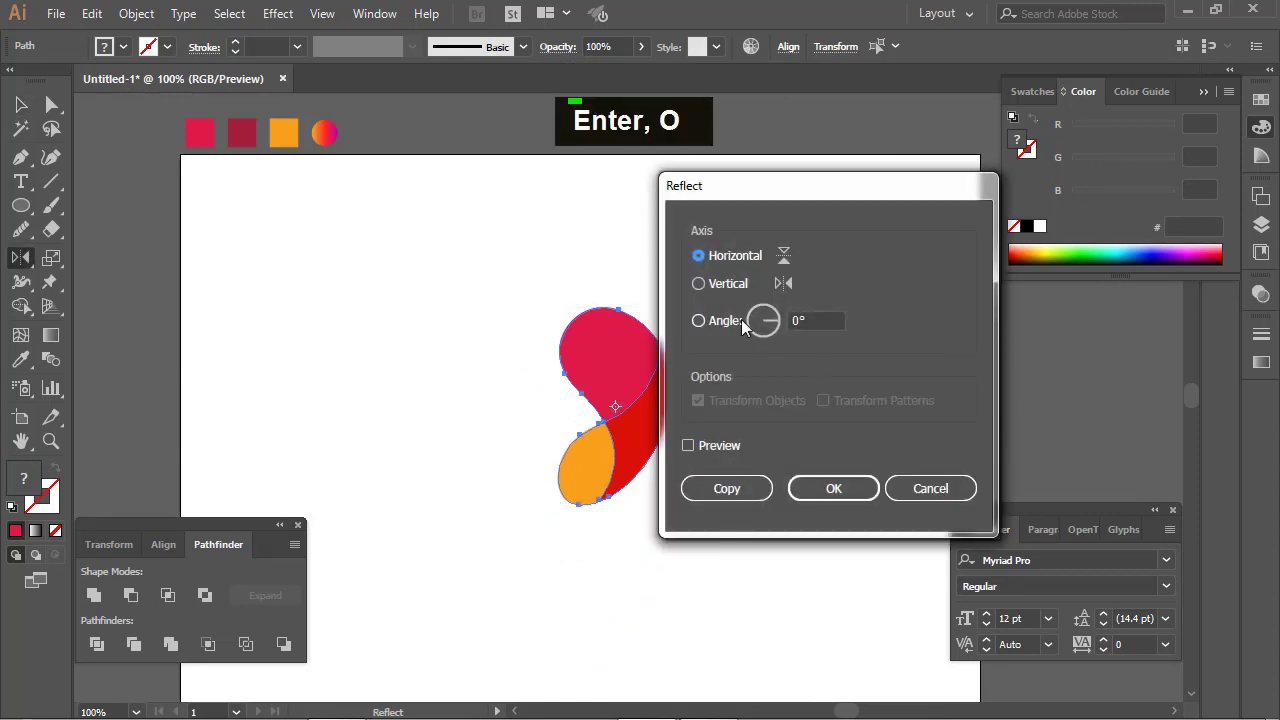
click(718, 286)
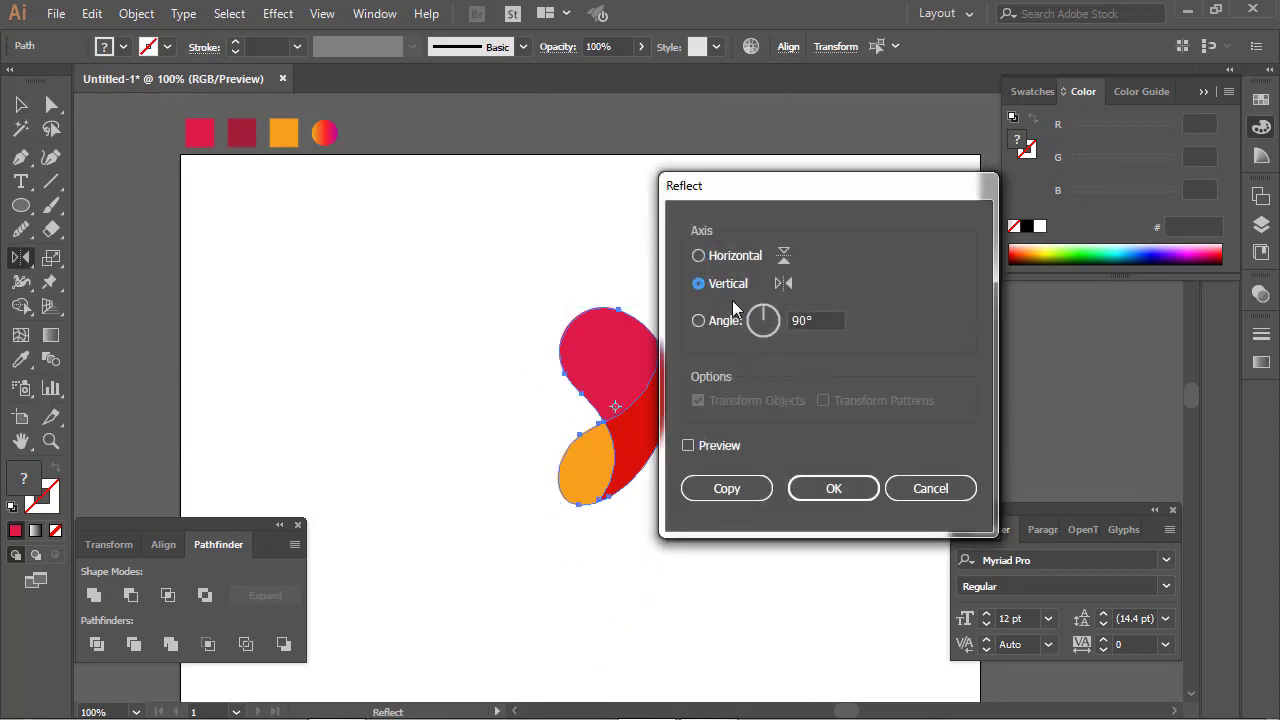
click(747, 495)
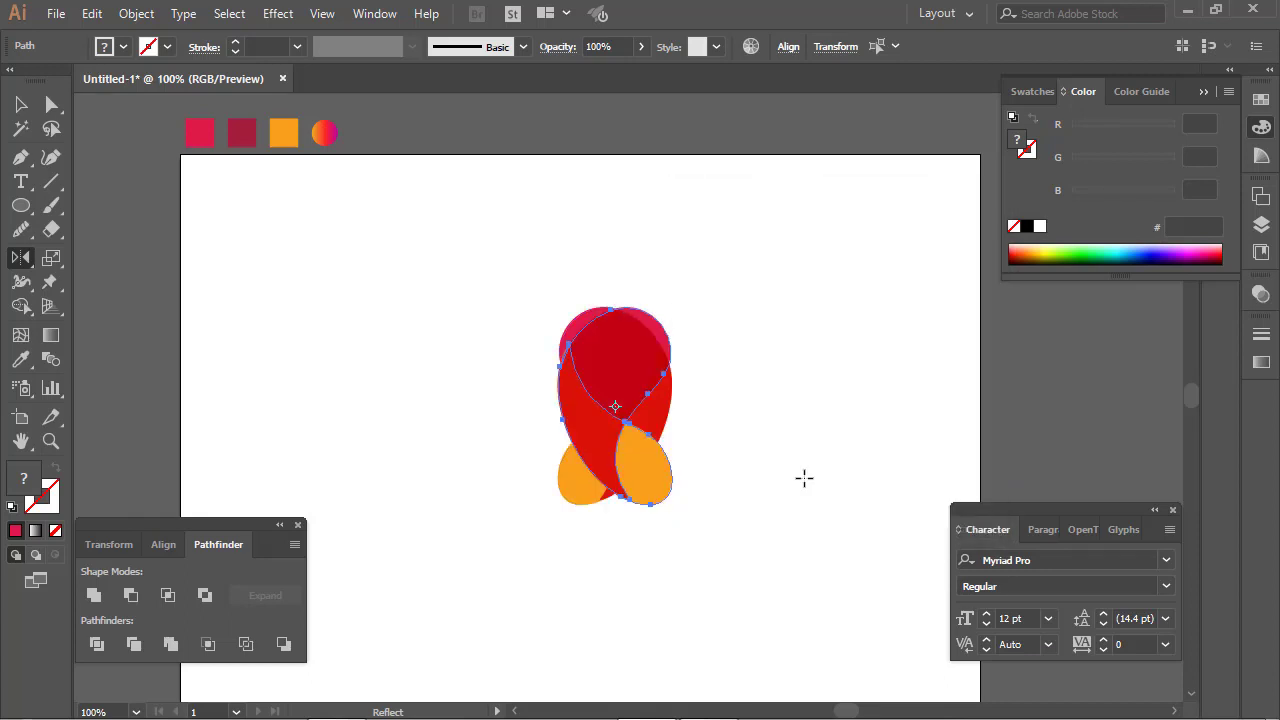
Step: Move the mirrored wing copy horizontally to the right until it sits just beside the original wing
key(shift+Right)
key(shift+Right)
key(shift+Right)
key(shift+Right)
key(shift+Right)
key(shift+Right)
key(shift+Right)
key(shift+Right)
key(shift+Right)
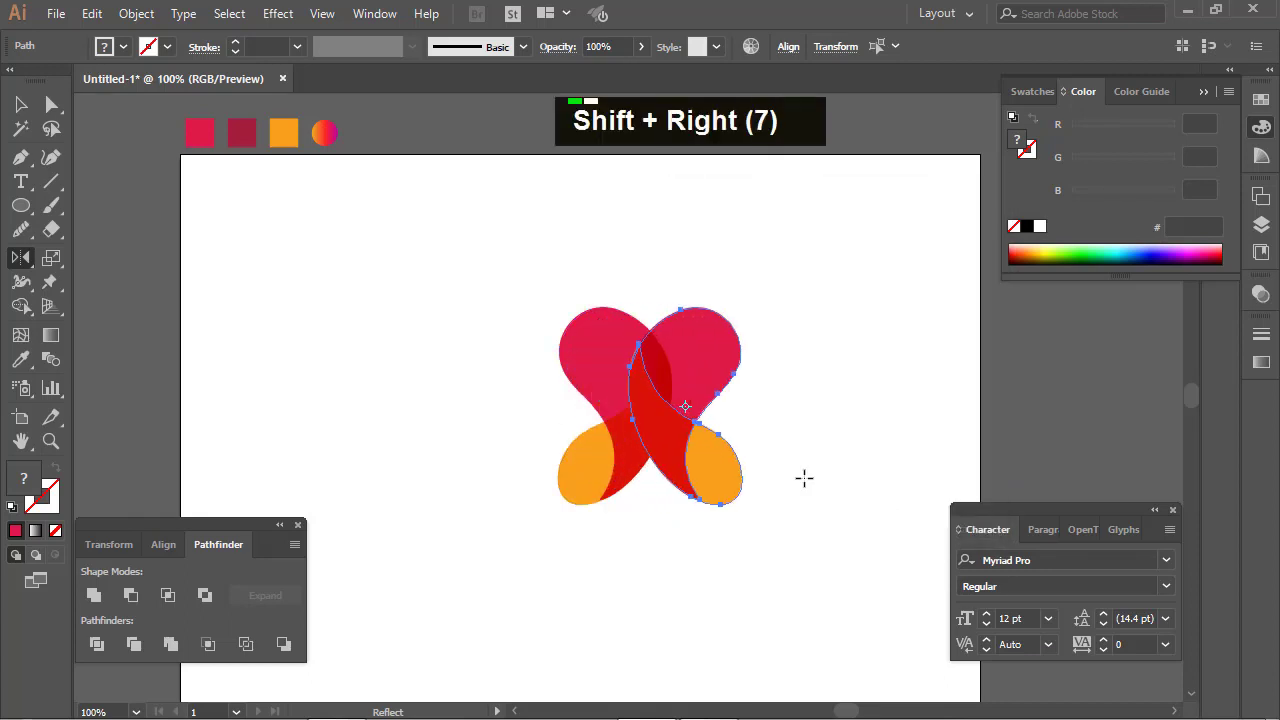
key(shift+Right)
key(shift+Right)
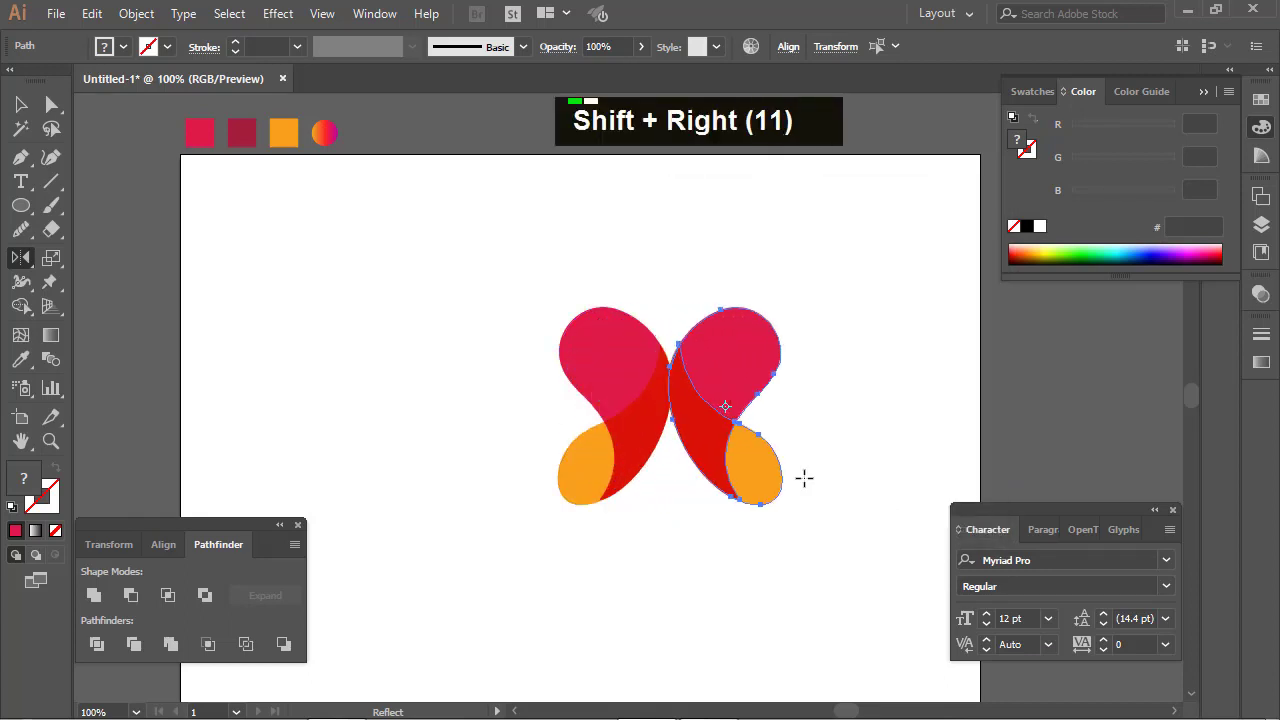
key(shift+Right)
Step: Scale the mirrored wing down, rotate it clockwise and nudge it left close to the large wing
key(v)
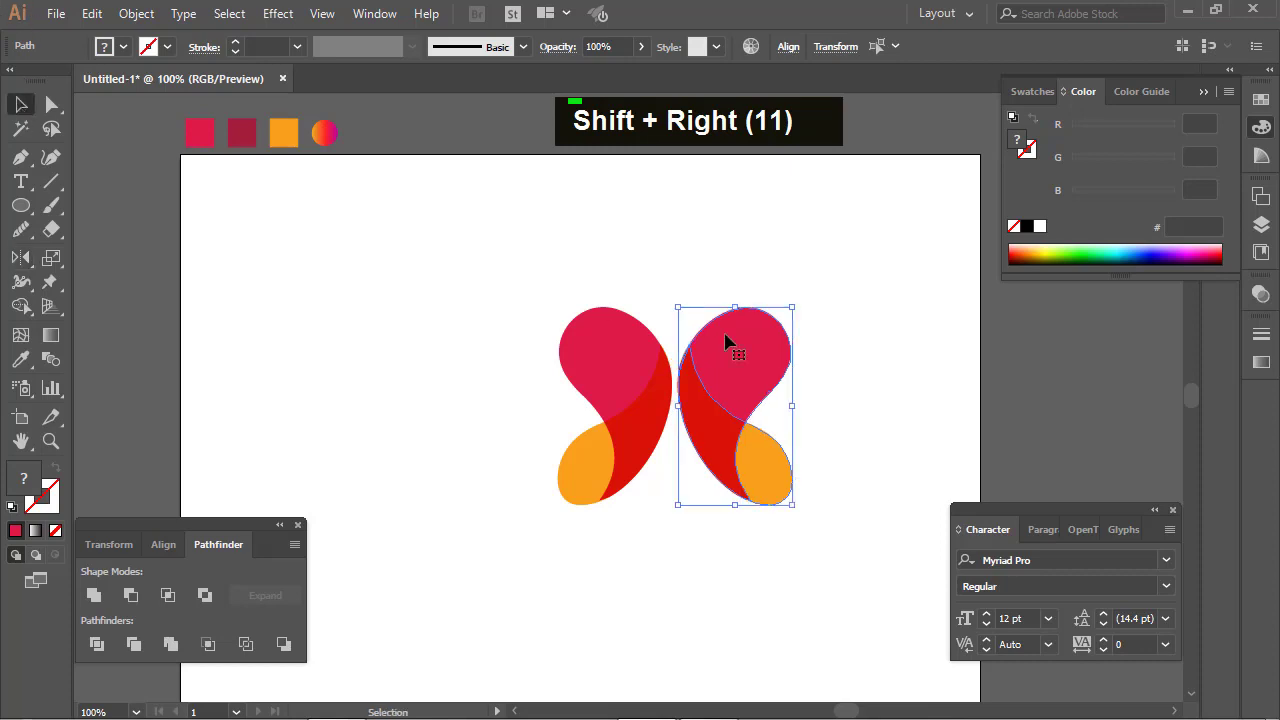
drag(792, 308, 782, 381)
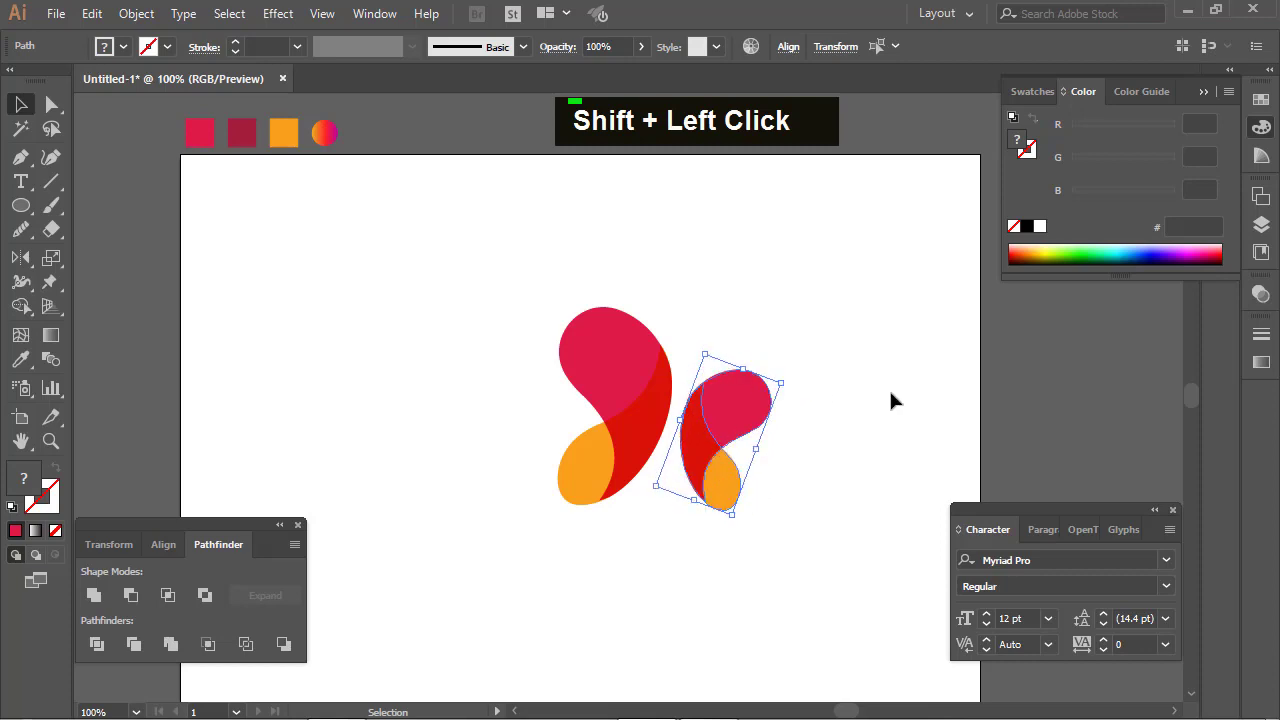
click(838, 448)
drag(849, 420, 762, 508)
key(shift+Left)
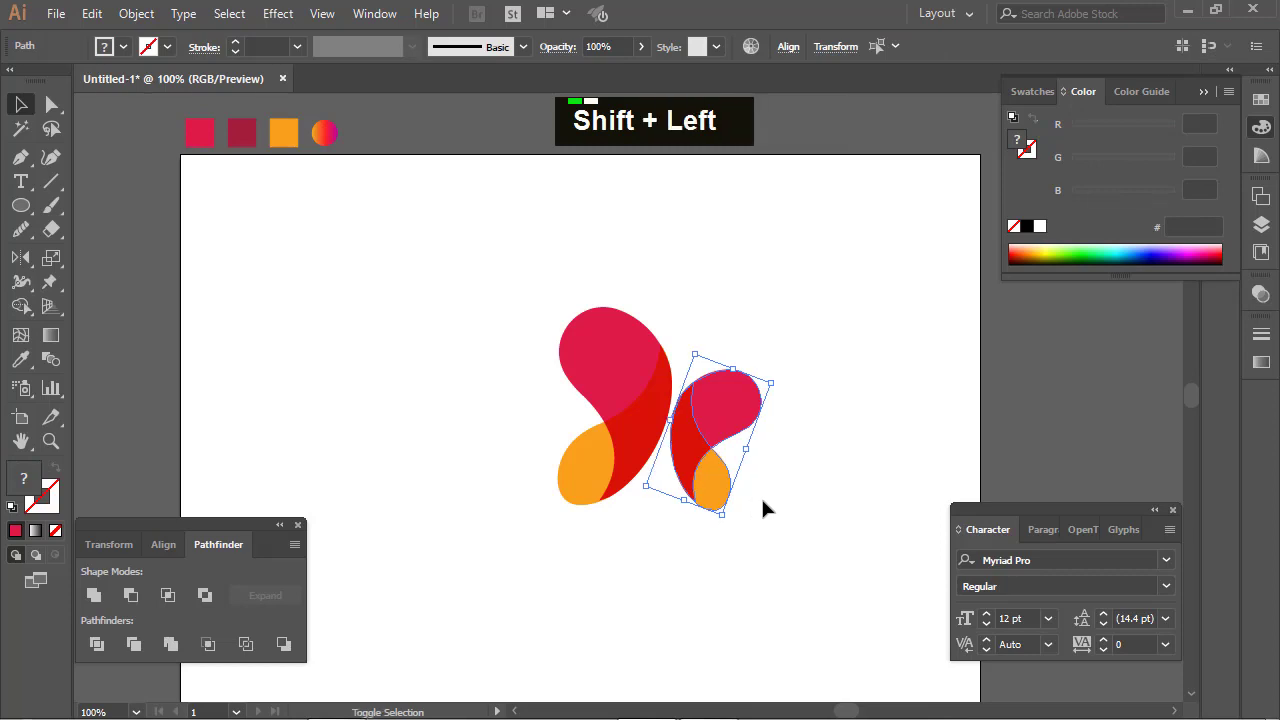
key(Right)
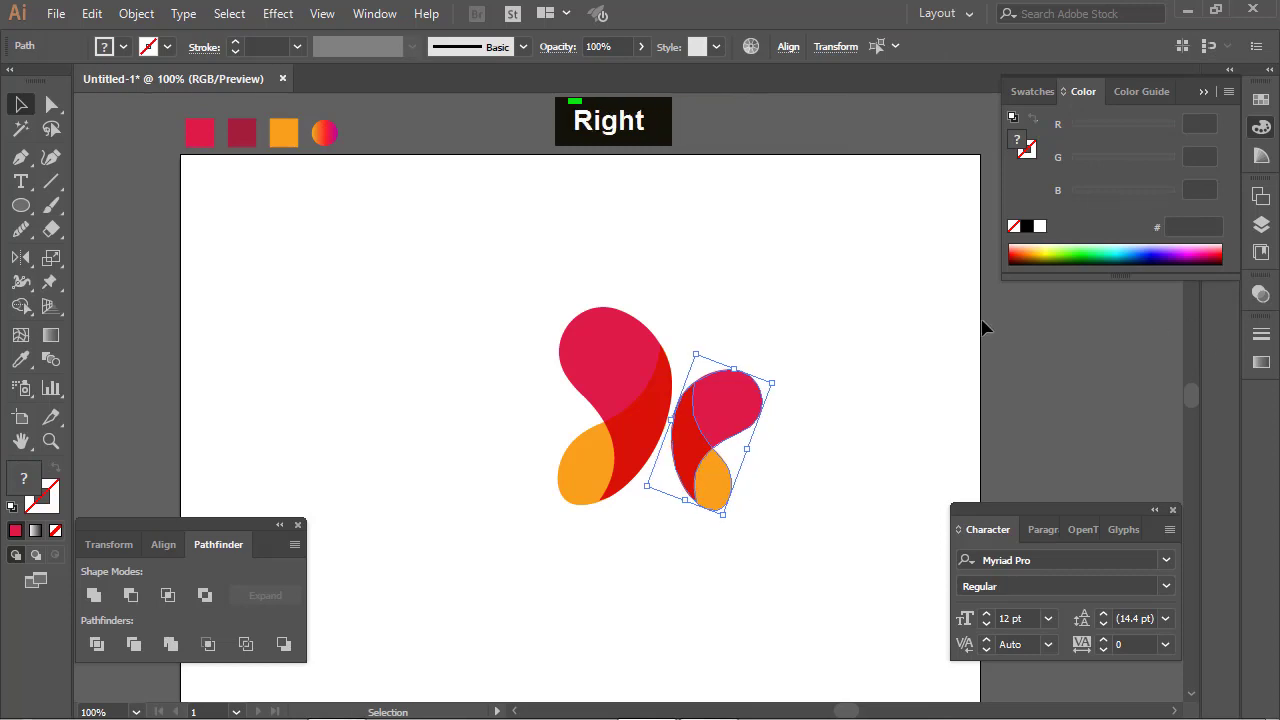
click(856, 418)
Step: Recolor the small wing's lower droplet by sampling the large wing's crimson droplet with the Eyedropper
click(52, 104)
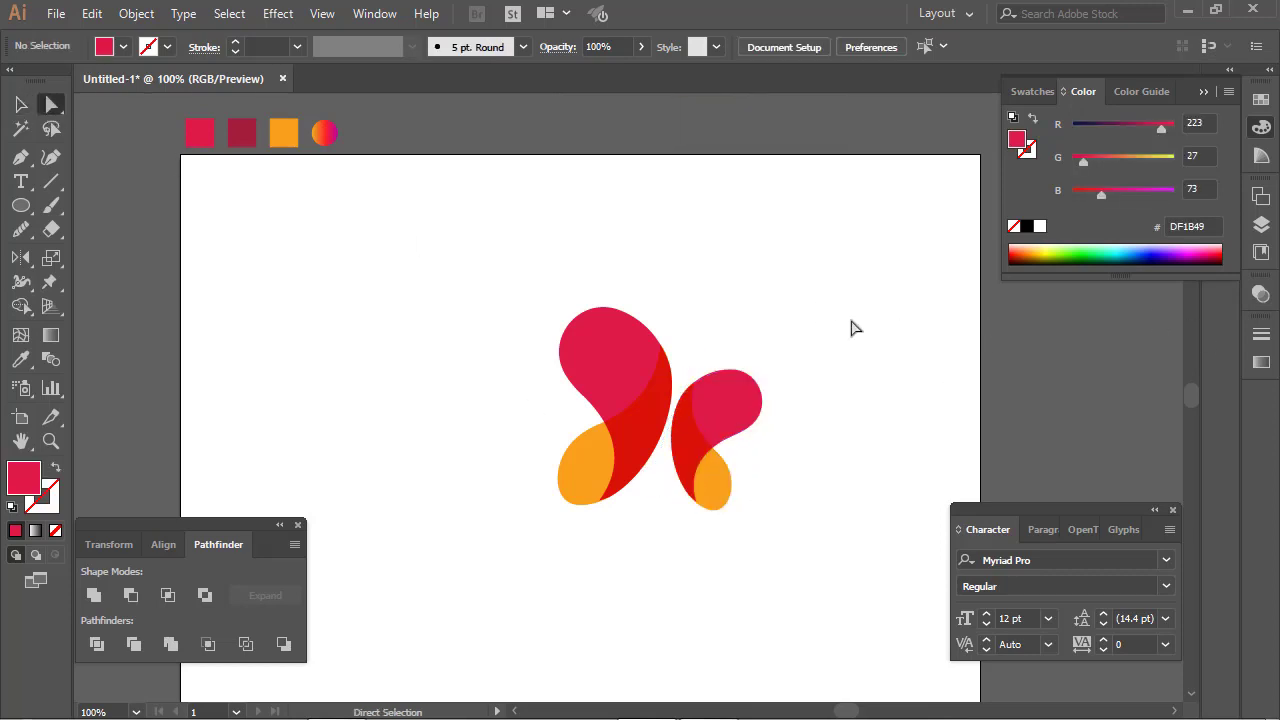
click(728, 492)
click(20, 362)
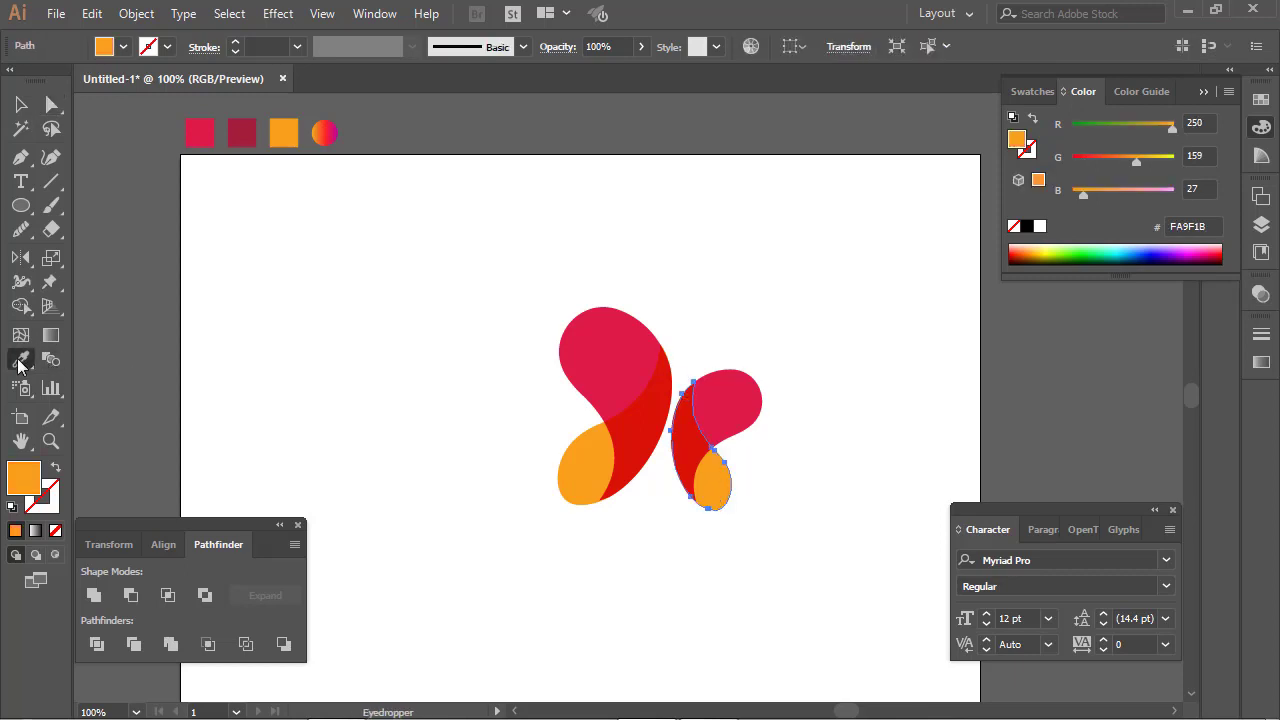
click(574, 320)
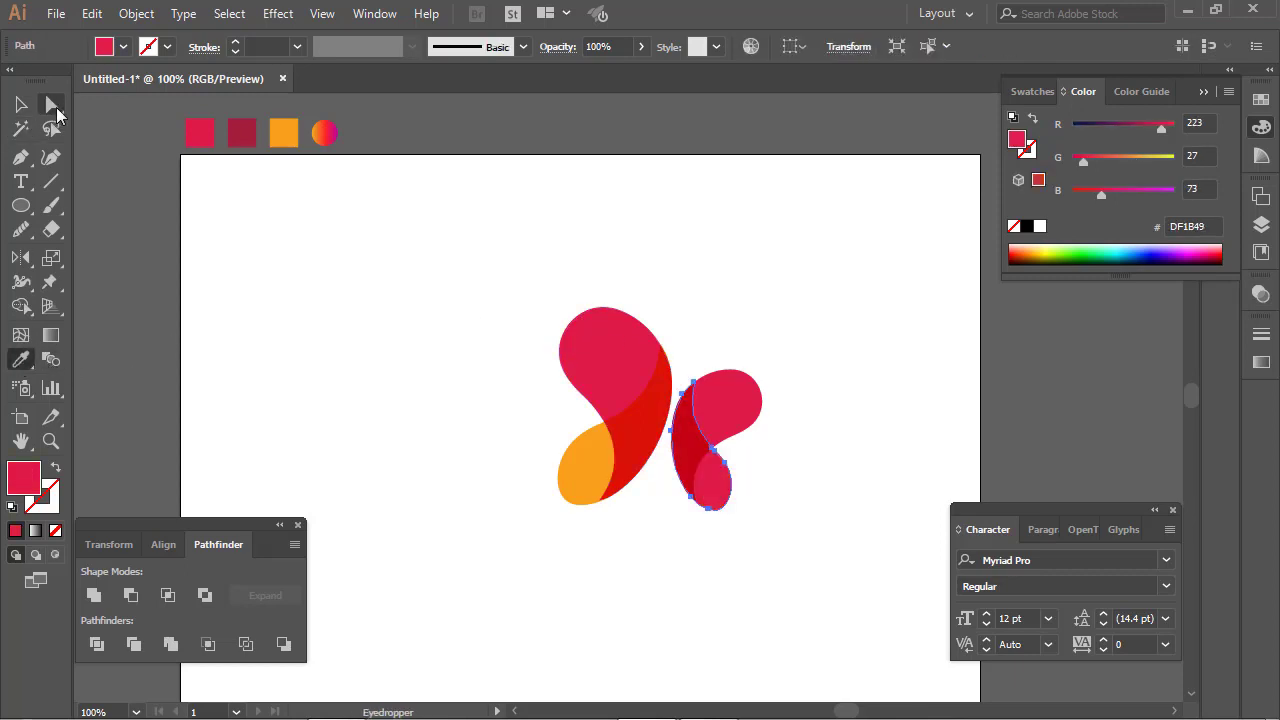
Step: Recolor the small wing's upper droplet with the large wing's orange using the Eyedropper, and send it to the back
click(52, 104)
click(746, 404)
click(20, 362)
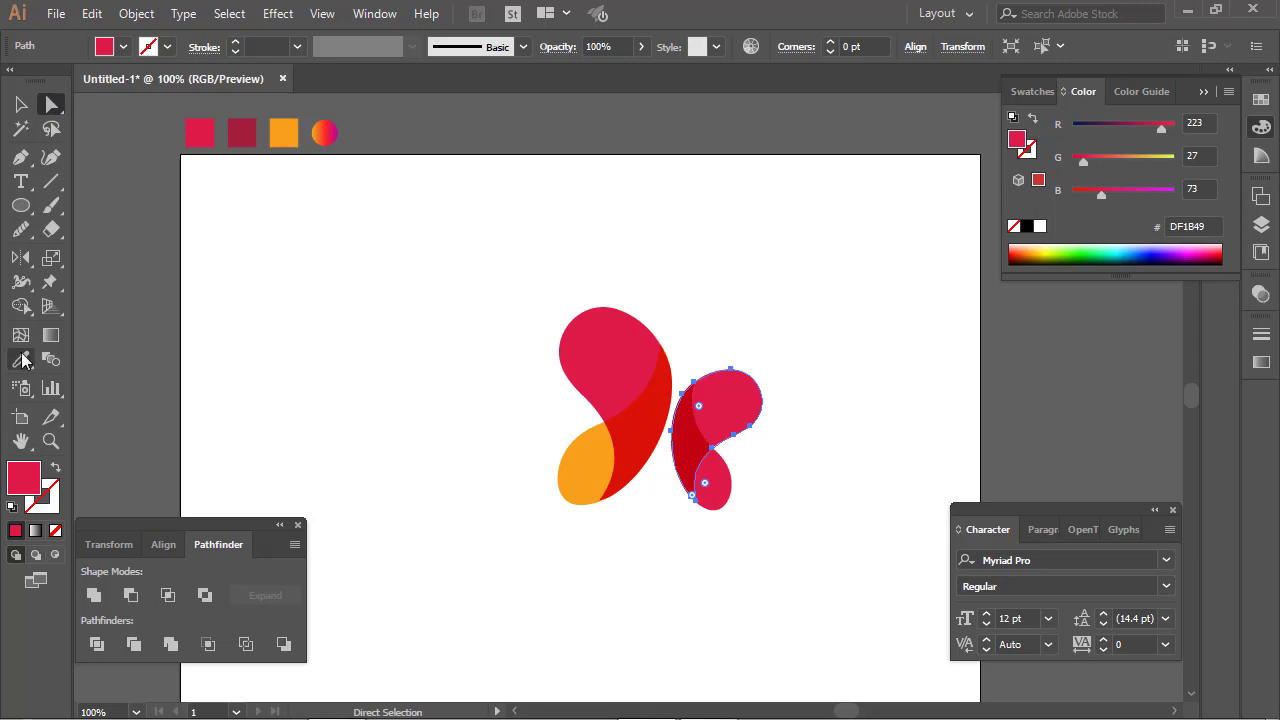
click(616, 449)
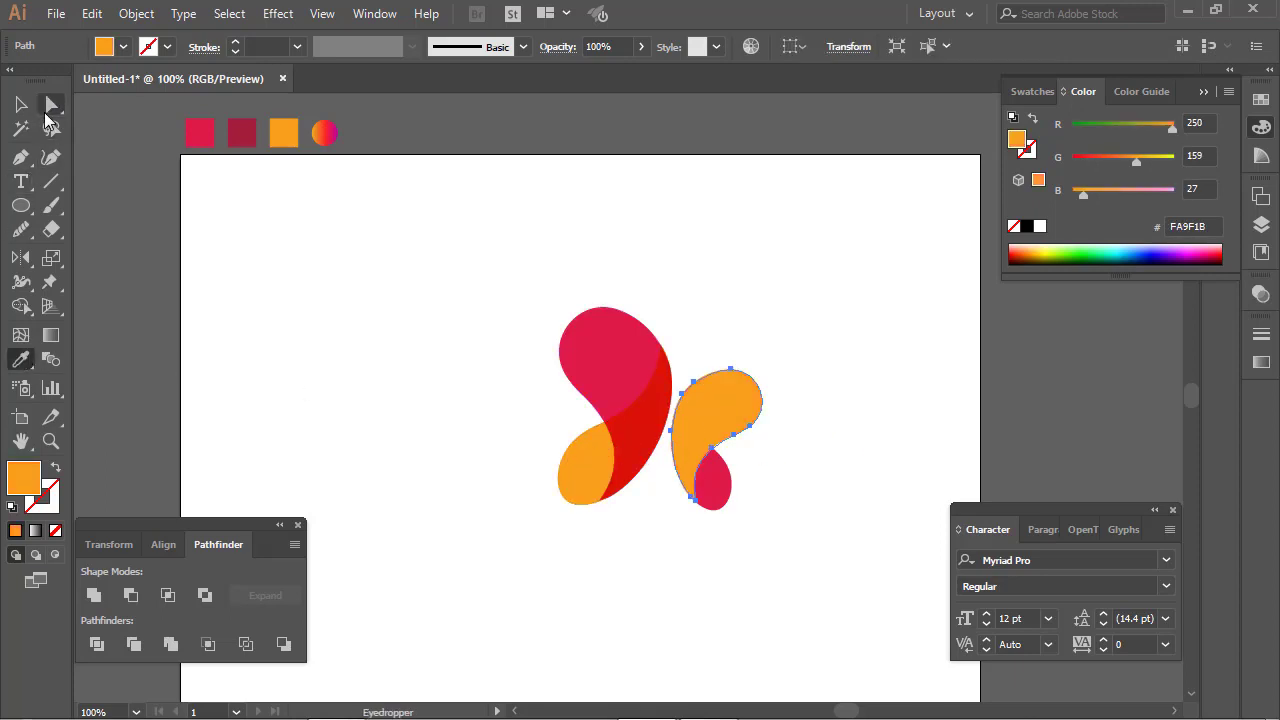
click(20, 104)
key(ctrl+shift+bracketleft)
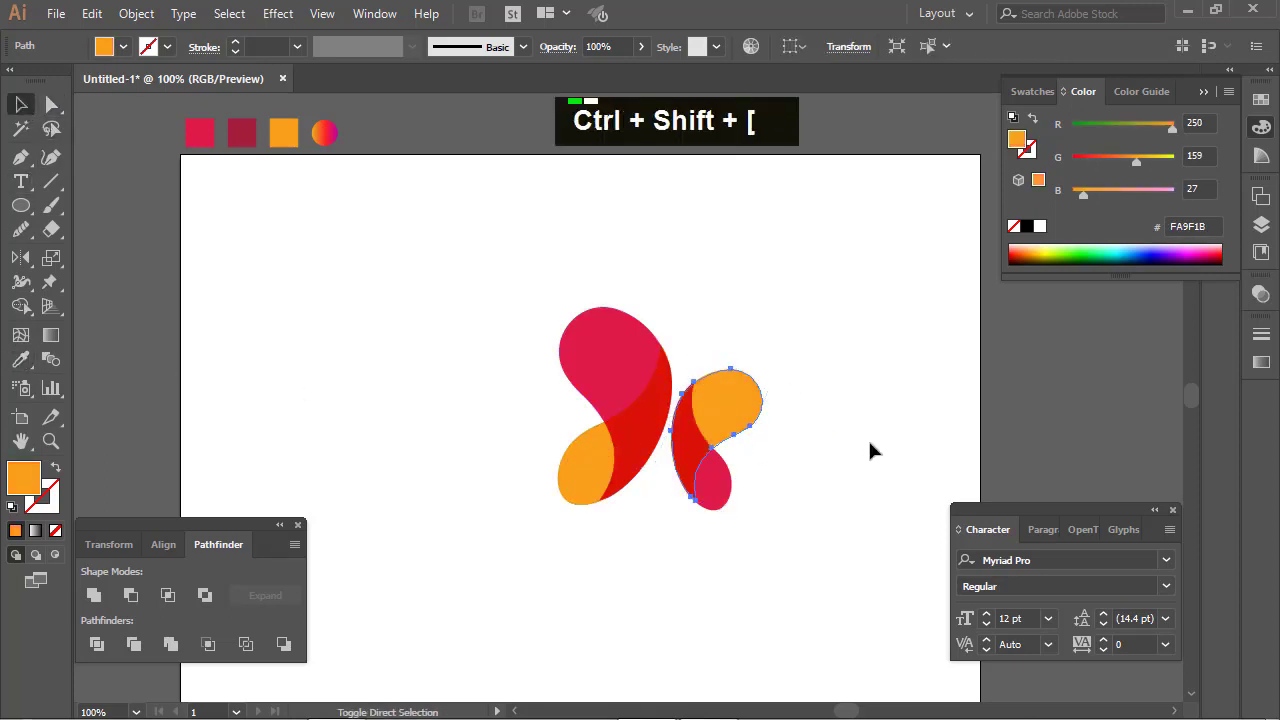
click(805, 350)
click(805, 348)
Step: Draw a short curved antenna above the gap between the wings with the Pen tool, with an orange stroke and no fill
key(space)
drag(823, 301, 777, 375)
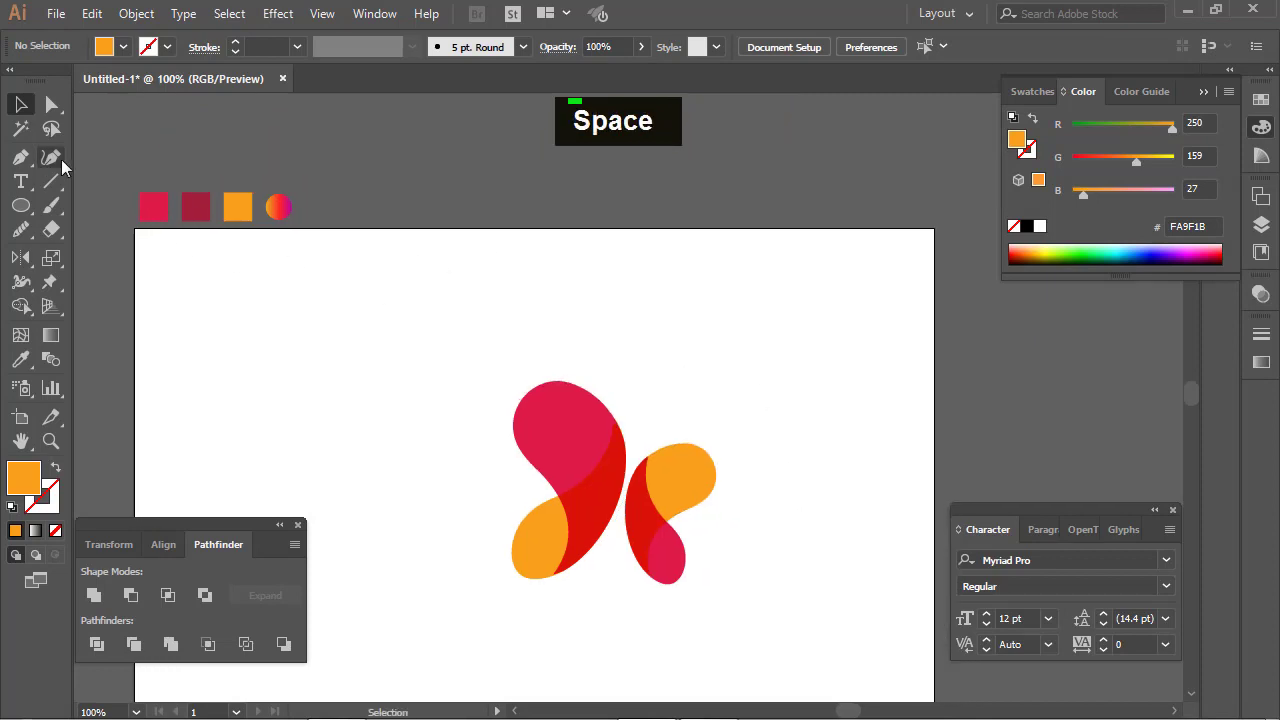
click(21, 159)
click(633, 442)
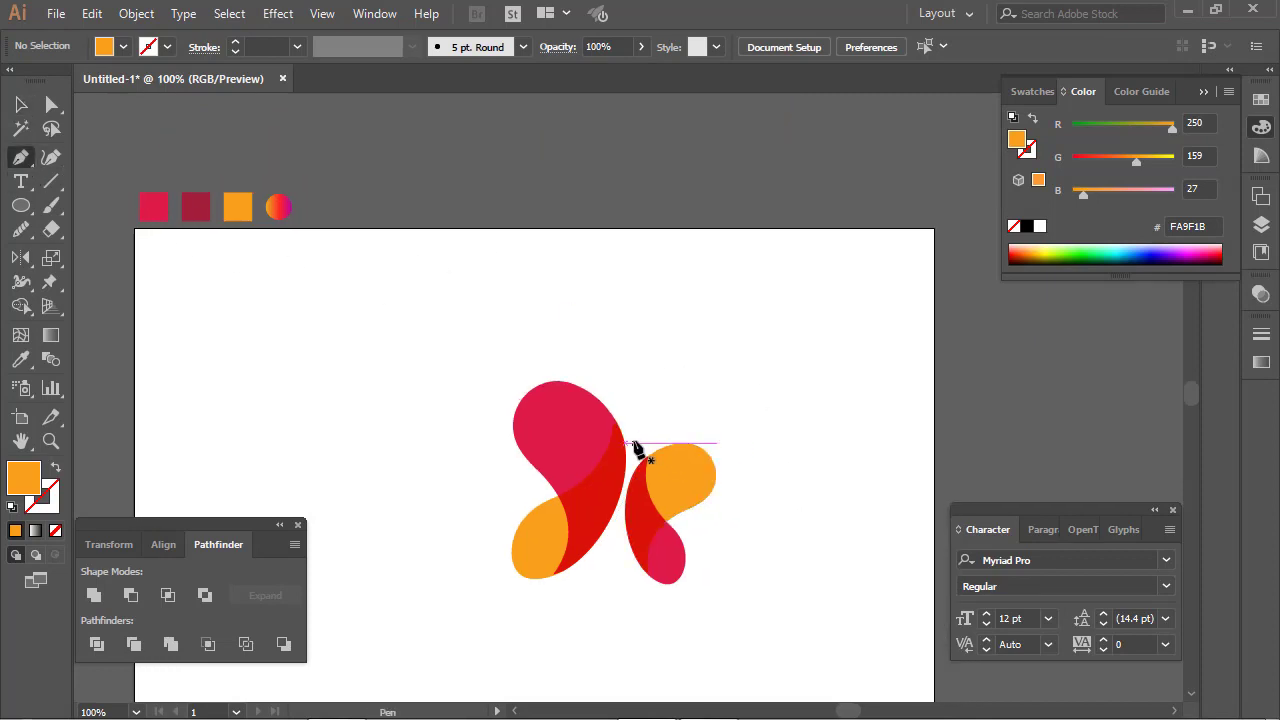
drag(634, 356, 618, 314)
click(56, 467)
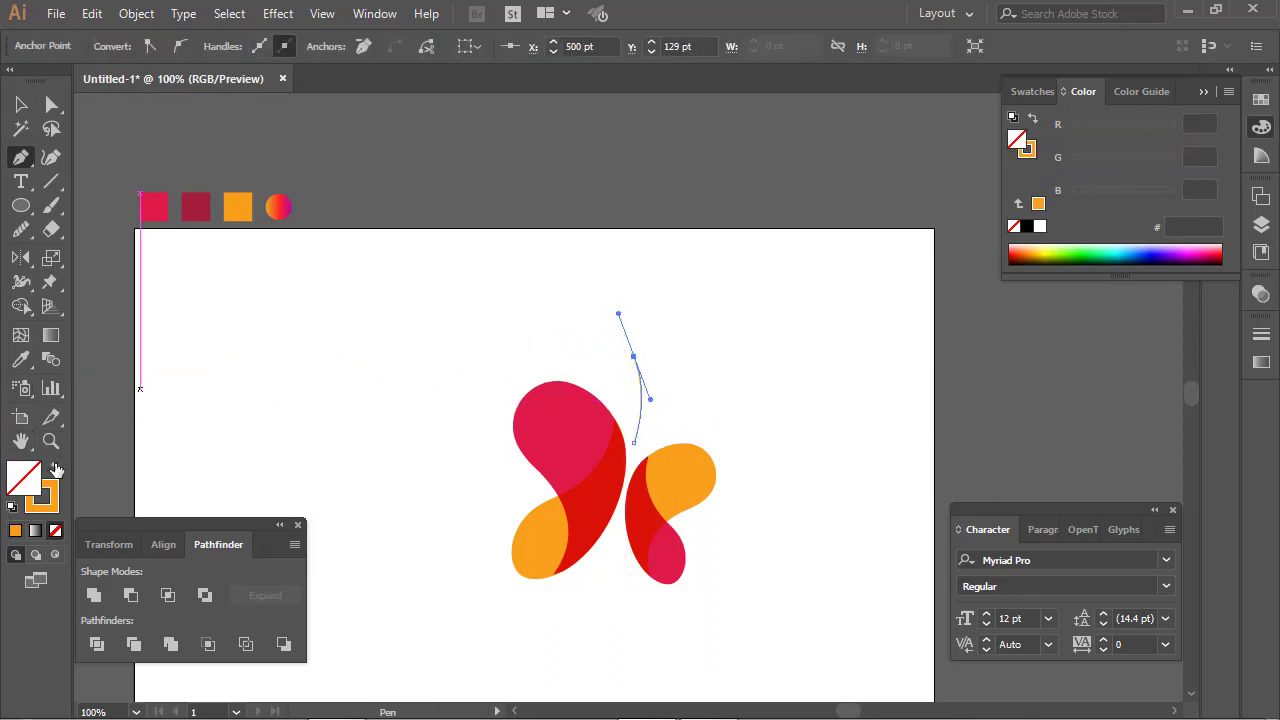
click(21, 104)
double_click(665, 415)
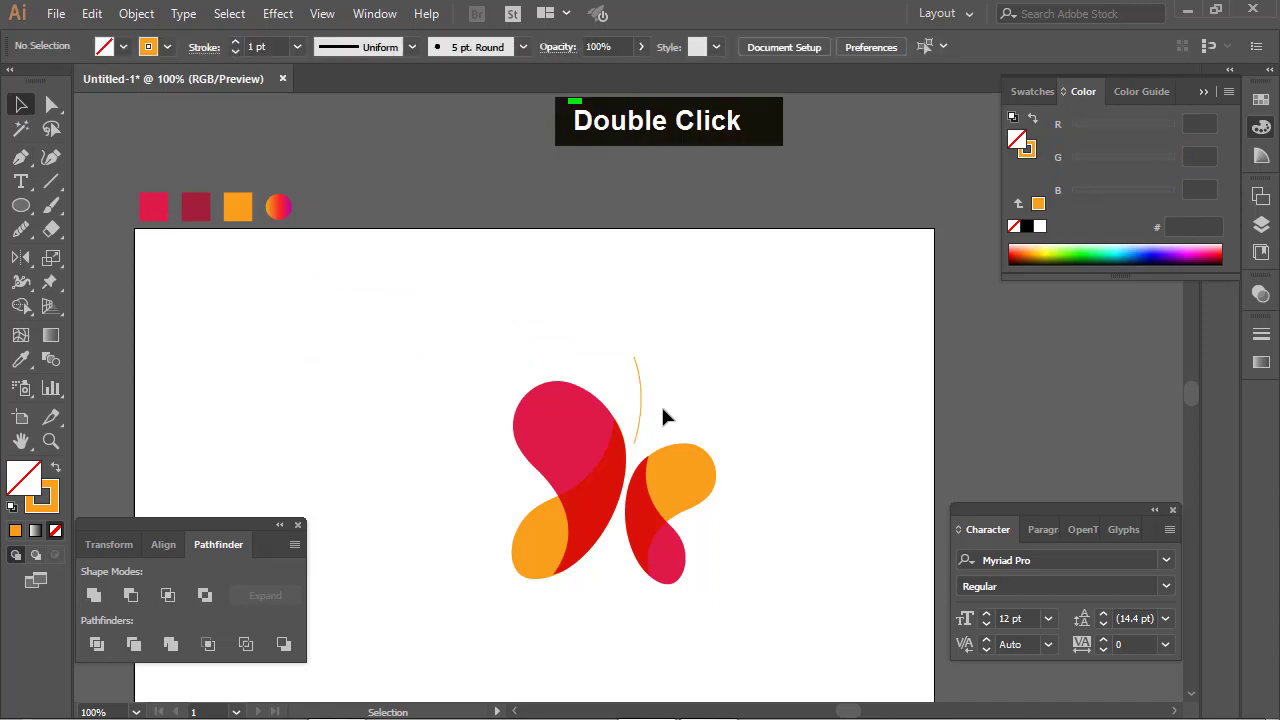
Step: Give the antenna curve a tapered width profile and a 7 pt stroke, and flip the profile so its wide end is at the top
click(635, 400)
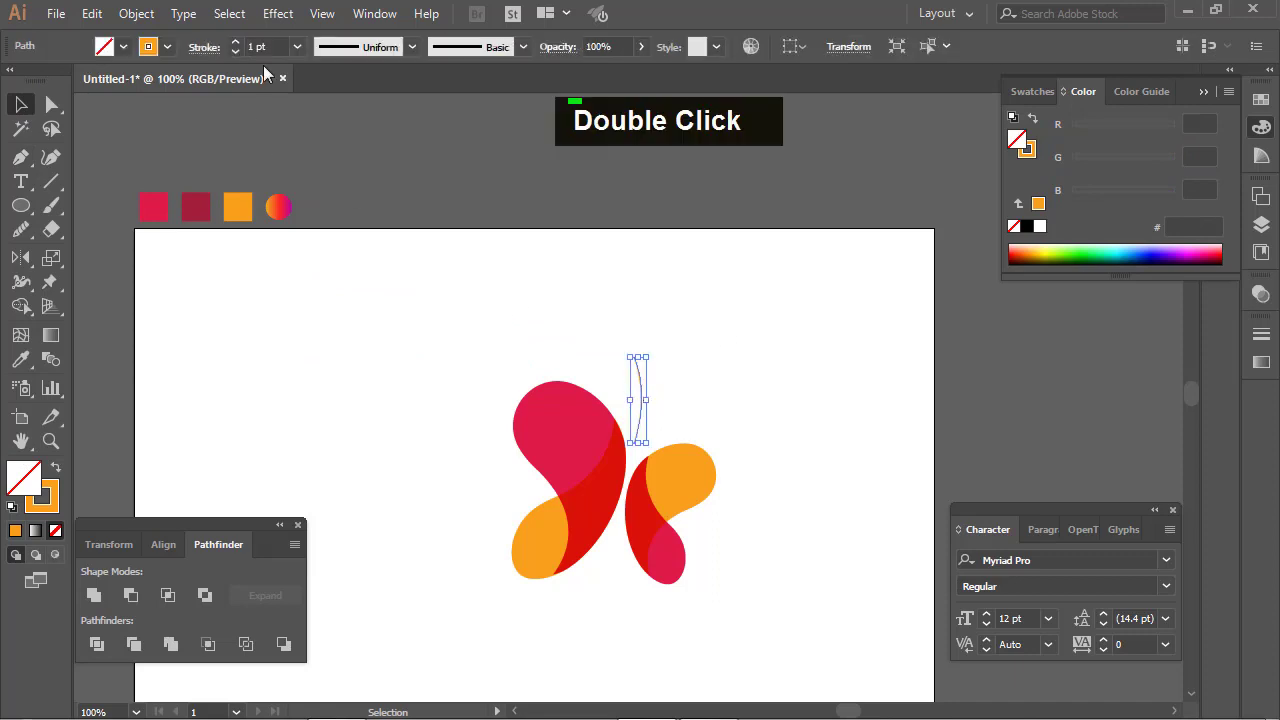
click(351, 52)
click(335, 206)
scroll(280, 49, up, 6)
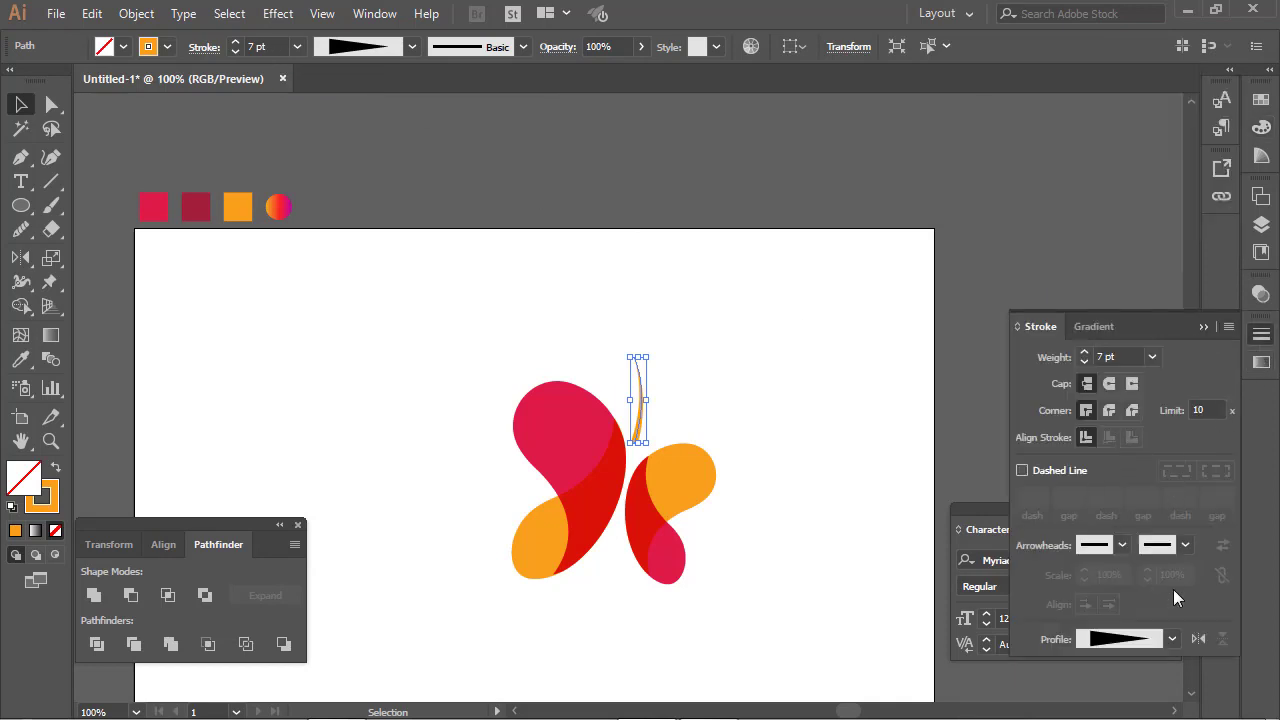
click(1196, 640)
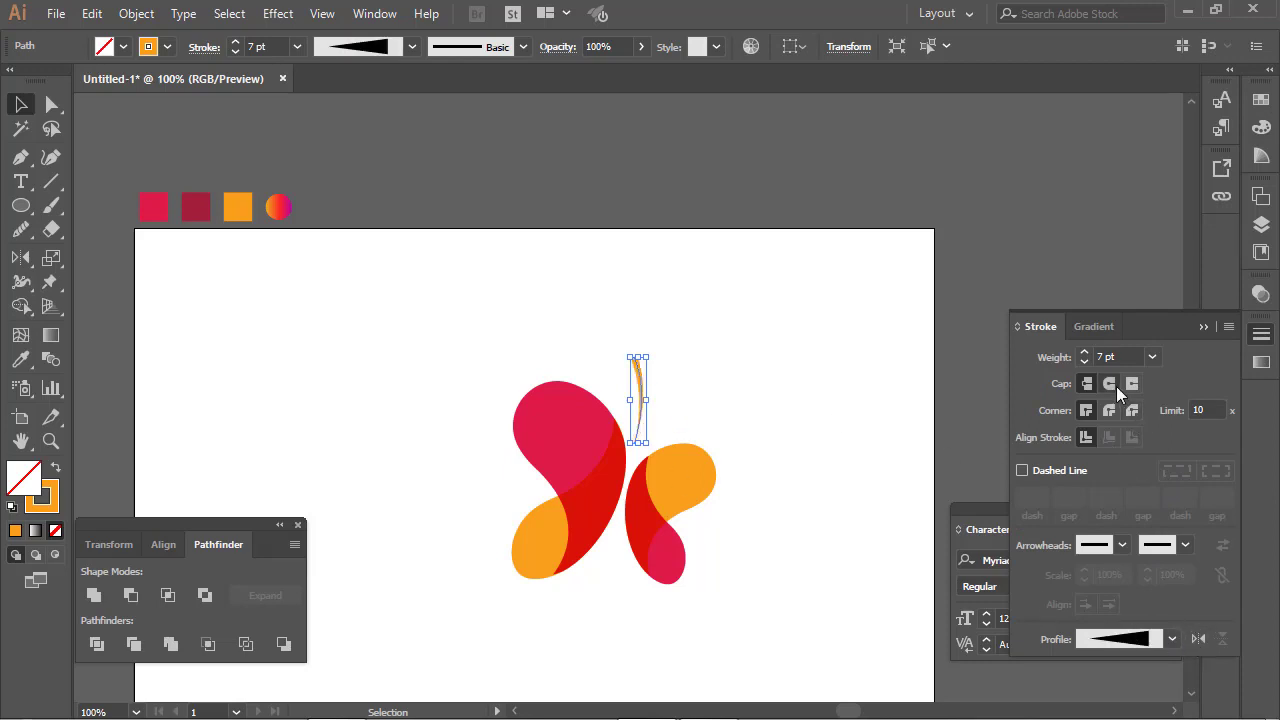
Step: Give the antenna's stroke a round cap and increase its weight to 15 pt
click(905, 413)
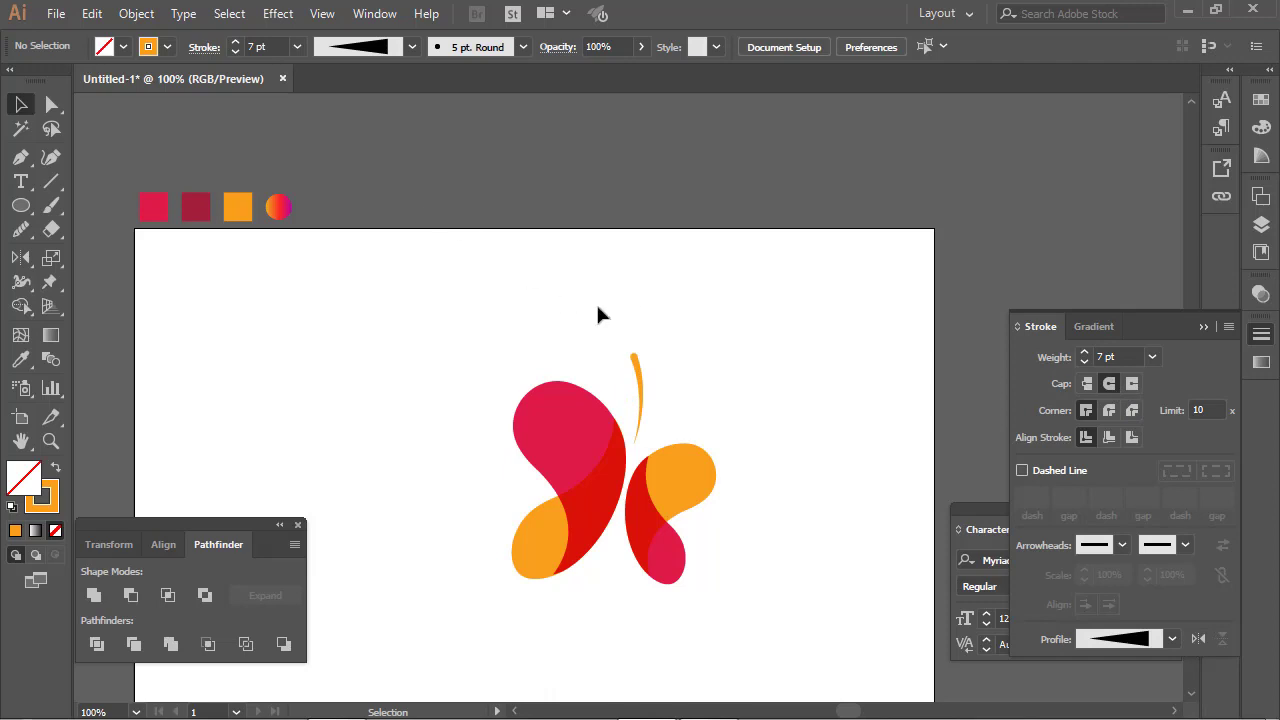
drag(667, 369, 668, 371)
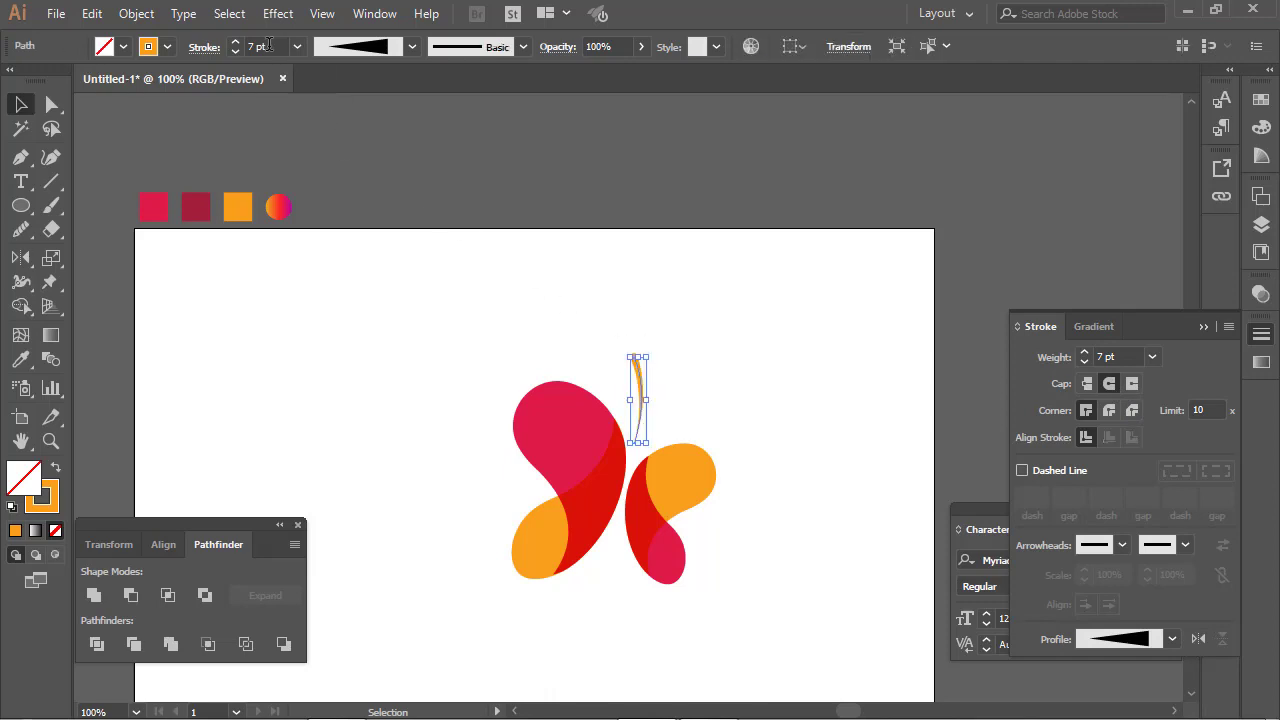
scroll(268, 46, up, 4)
scroll(268, 46, up, 4)
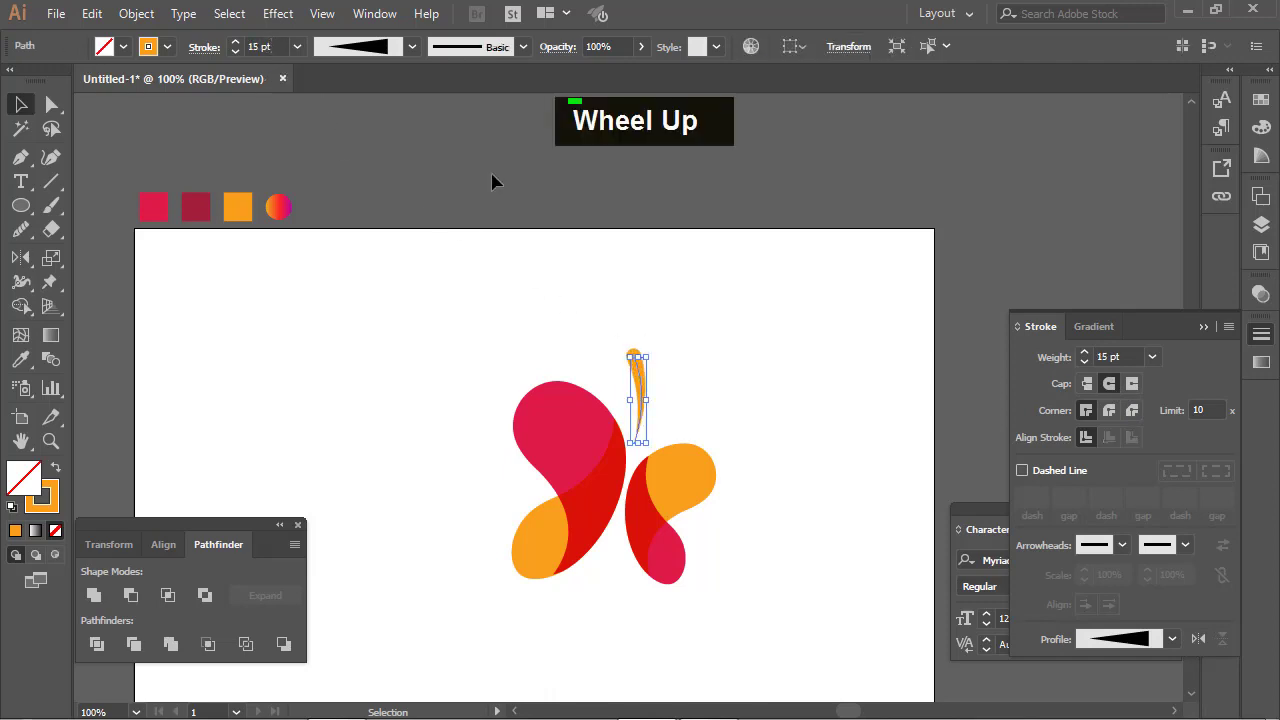
Step: Reflect a copy of the antenna across the vertical axis and move the copy to the right of the original
click(663, 403)
click(647, 402)
key(o)
key(Return)
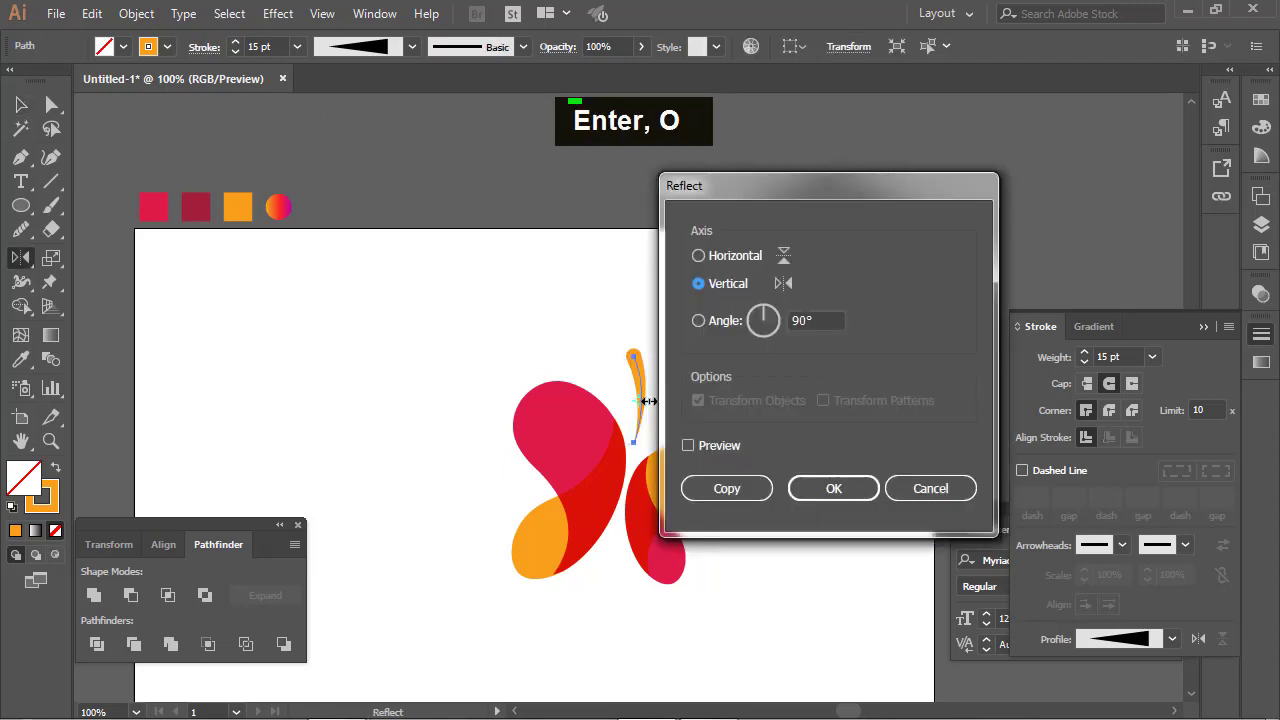
click(708, 493)
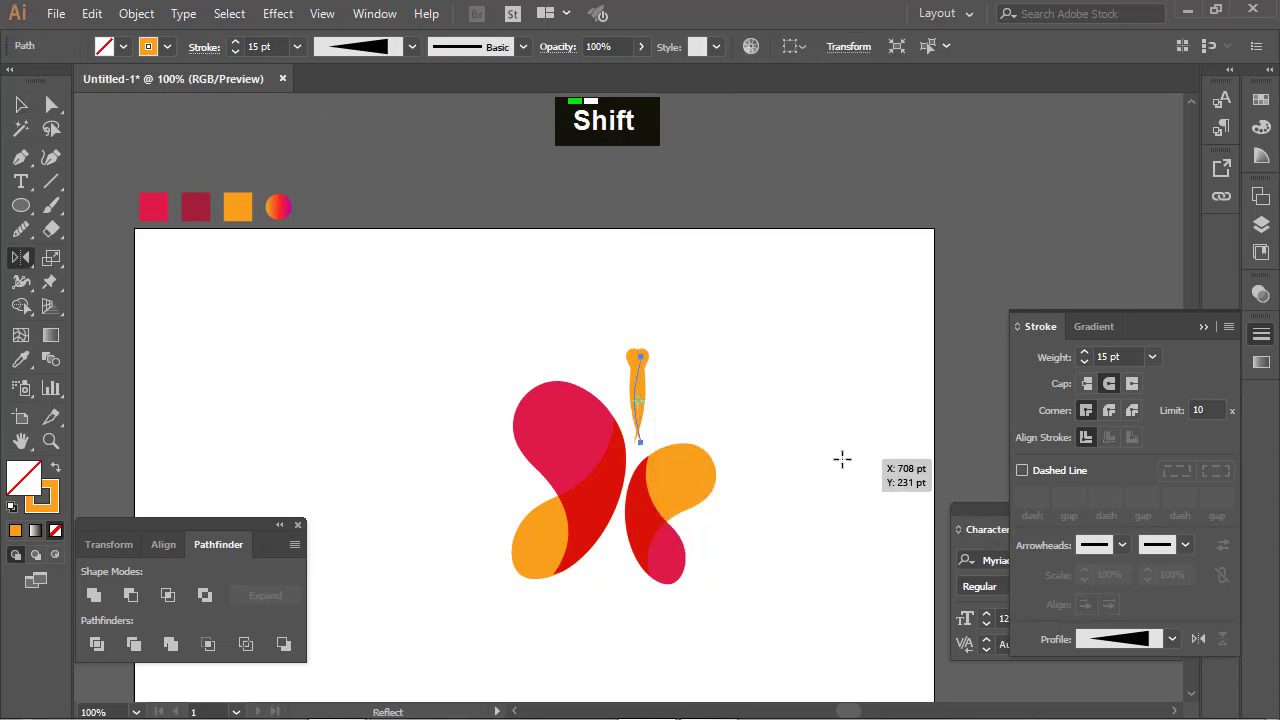
key(shift+Right)
key(shift+Right)
key(shift+Right)
key(shift+Right)
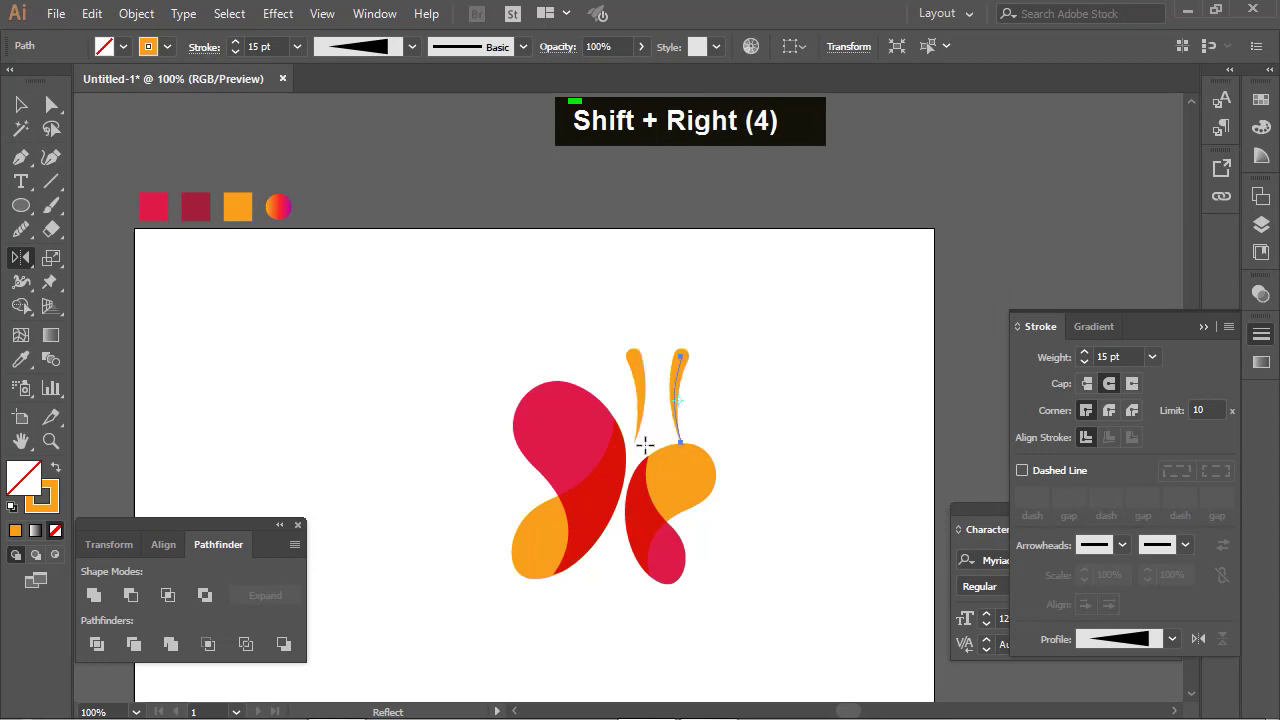
key(v)
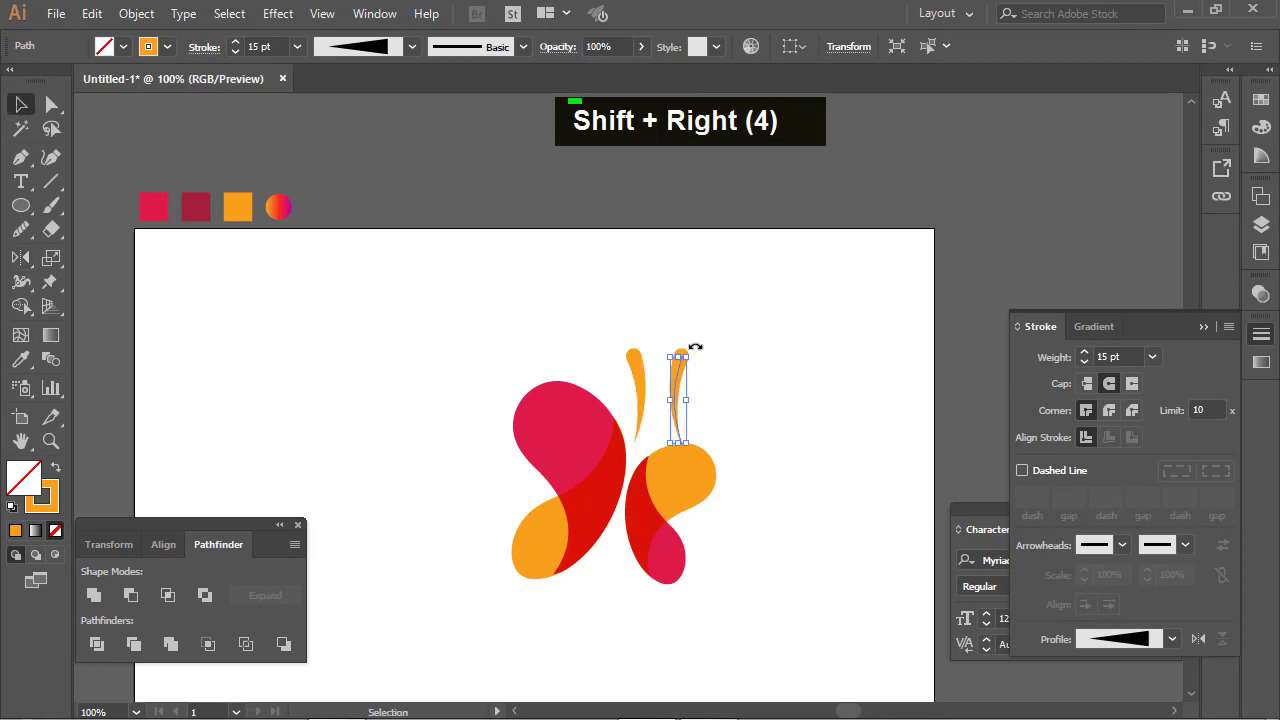
Step: Shrink and tilt the copied antenna outward with its tip beside the first antenna's base, and set its stroke to 11 pt
mouse_move(695, 347)
mouse_down()
mouse_move(714, 374)
mouse_move(680, 404)
mouse_up()
click(827, 398)
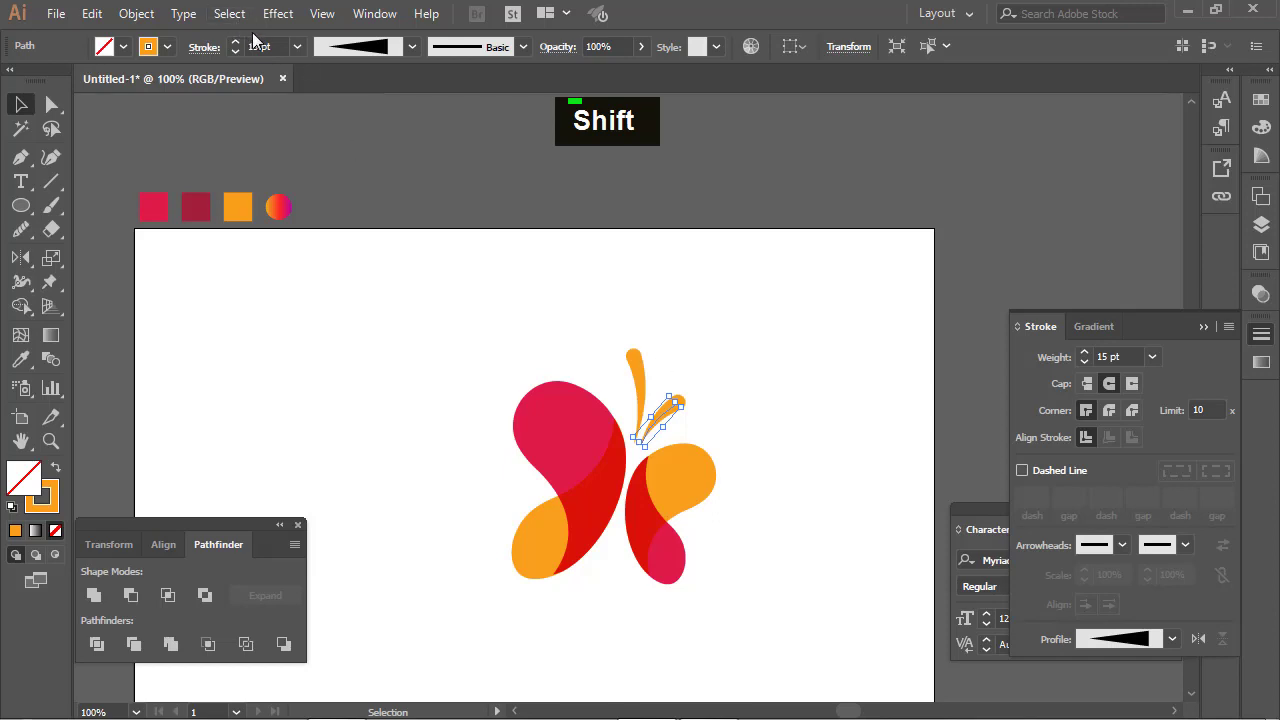
scroll(262, 47, down, 4)
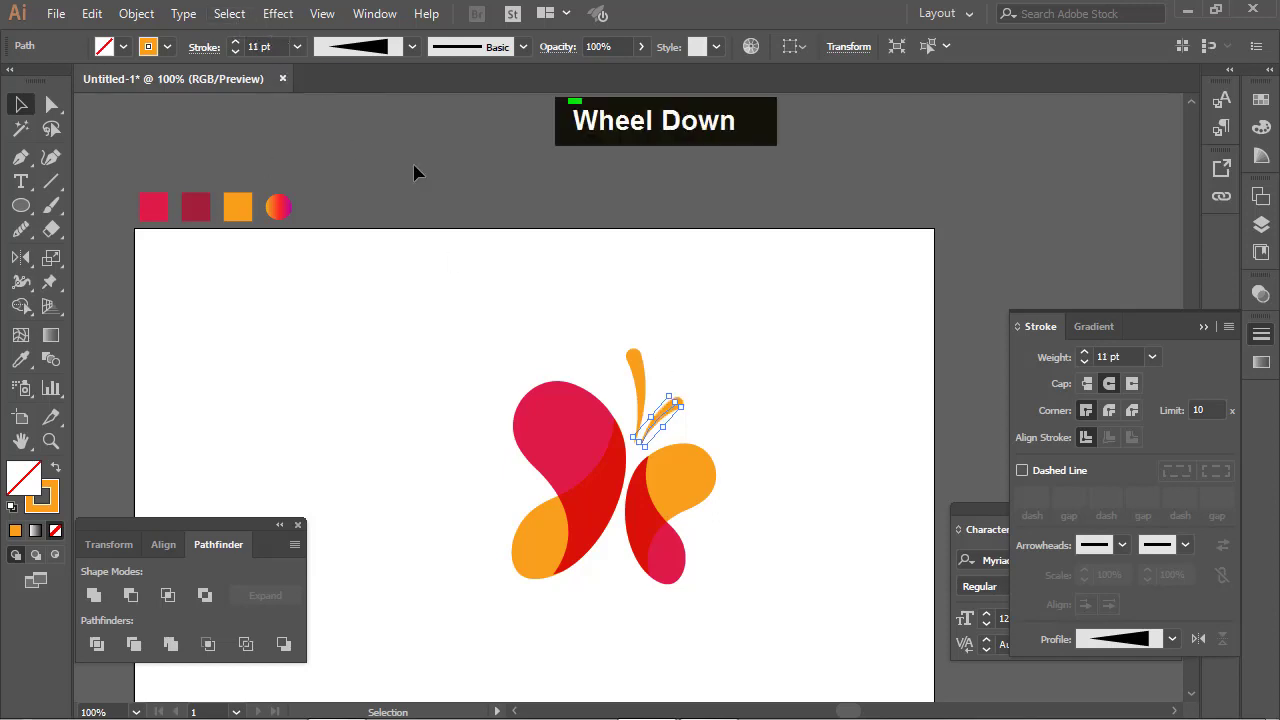
double_click(828, 477)
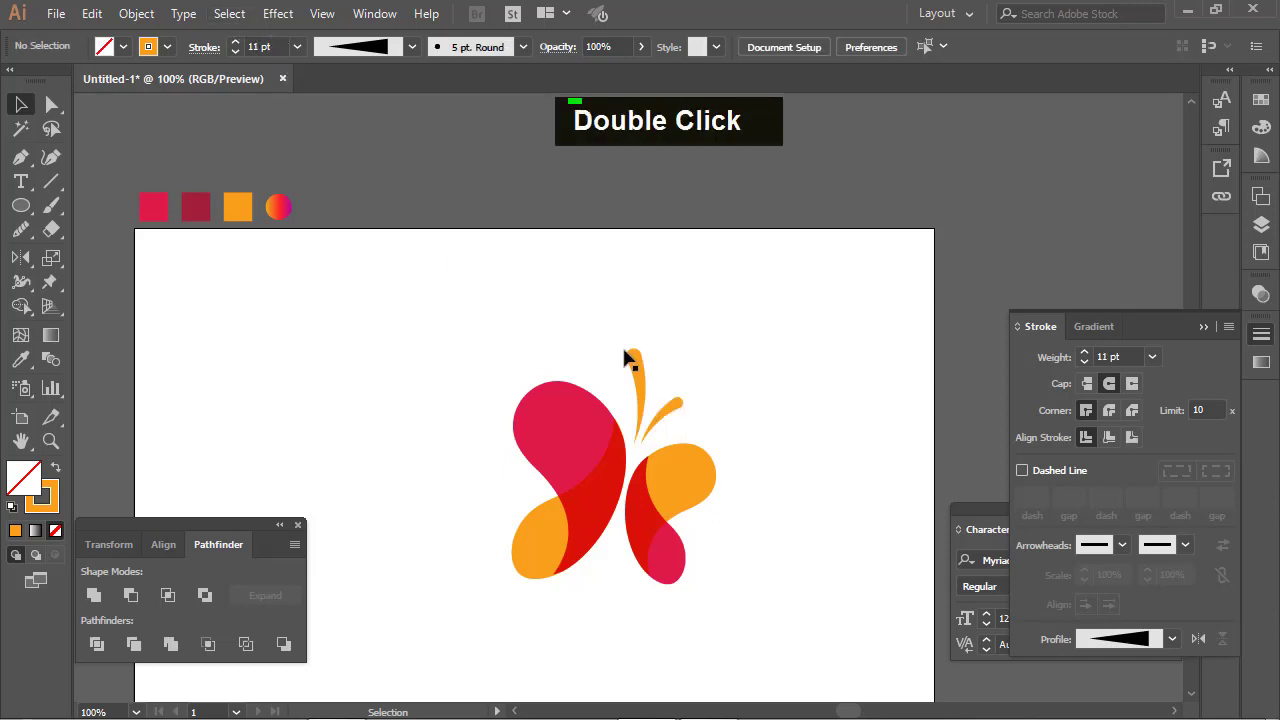
Step: Expand the appearance of both antennae to turn their tapered strokes into filled shapes
mouse_move(608, 282)
mouse_down()
mouse_move(677, 386)
mouse_move(722, 406)
mouse_up()
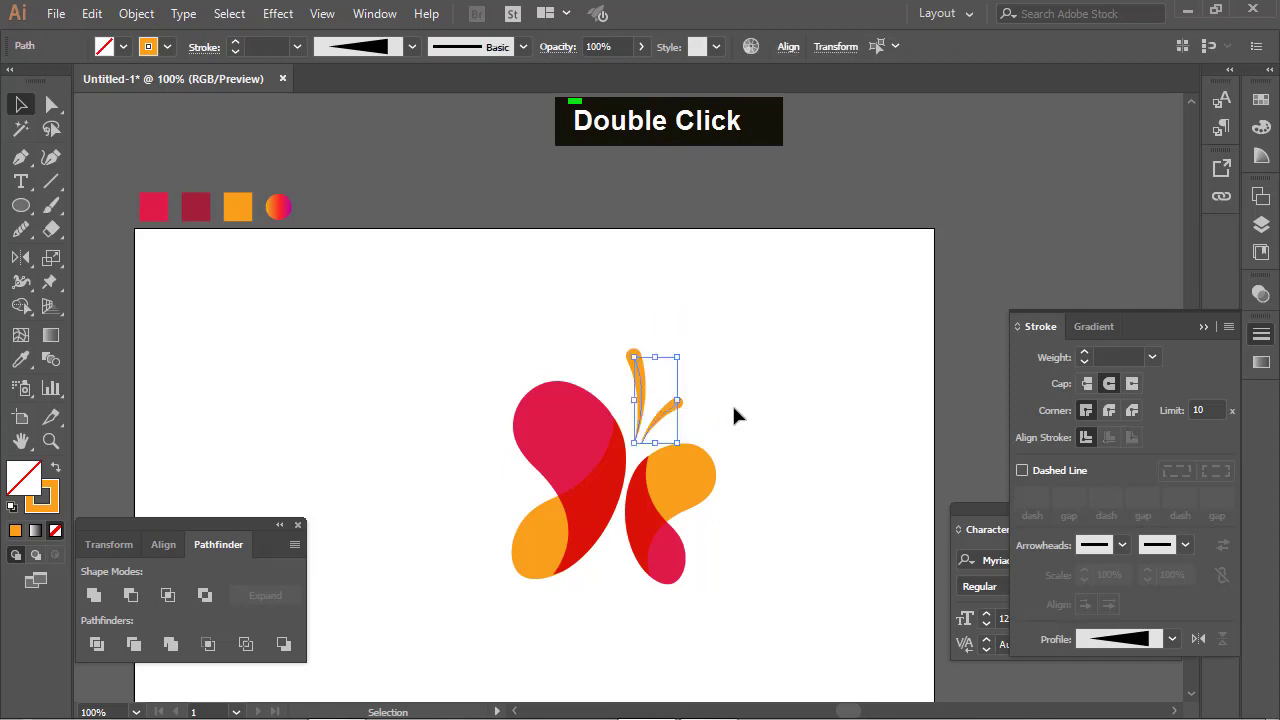
click(136, 13)
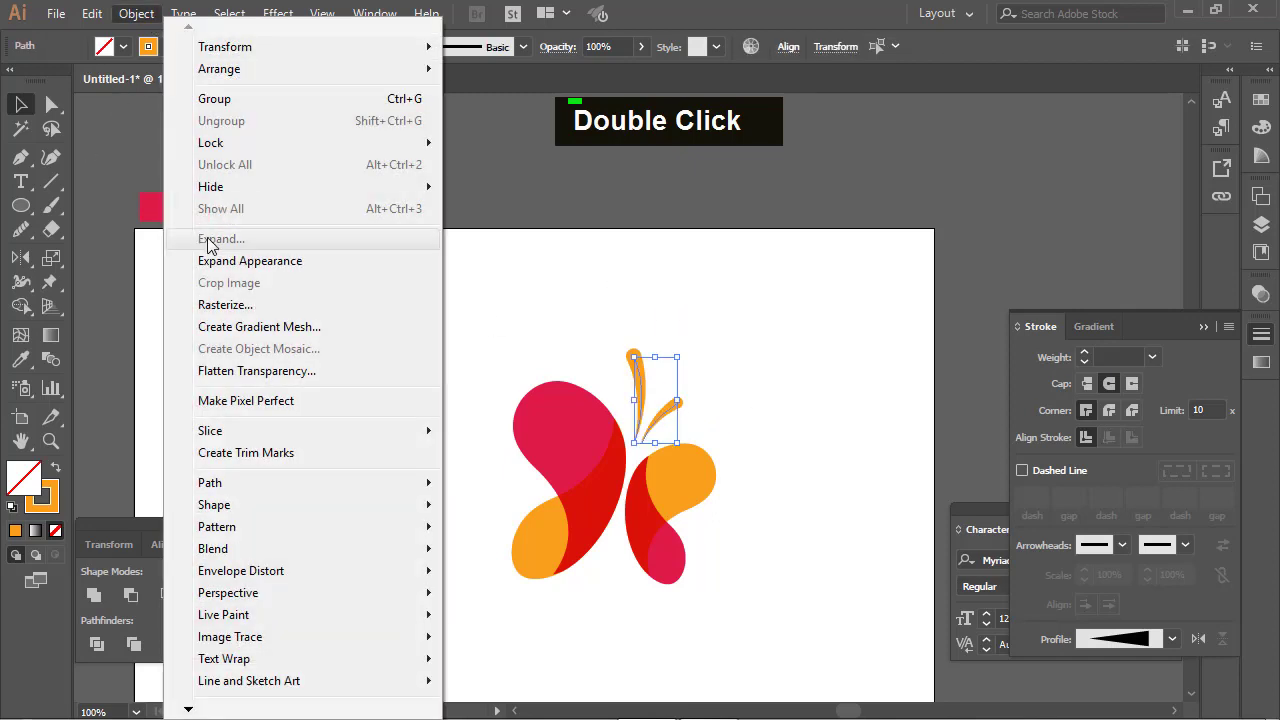
click(226, 262)
click(697, 412)
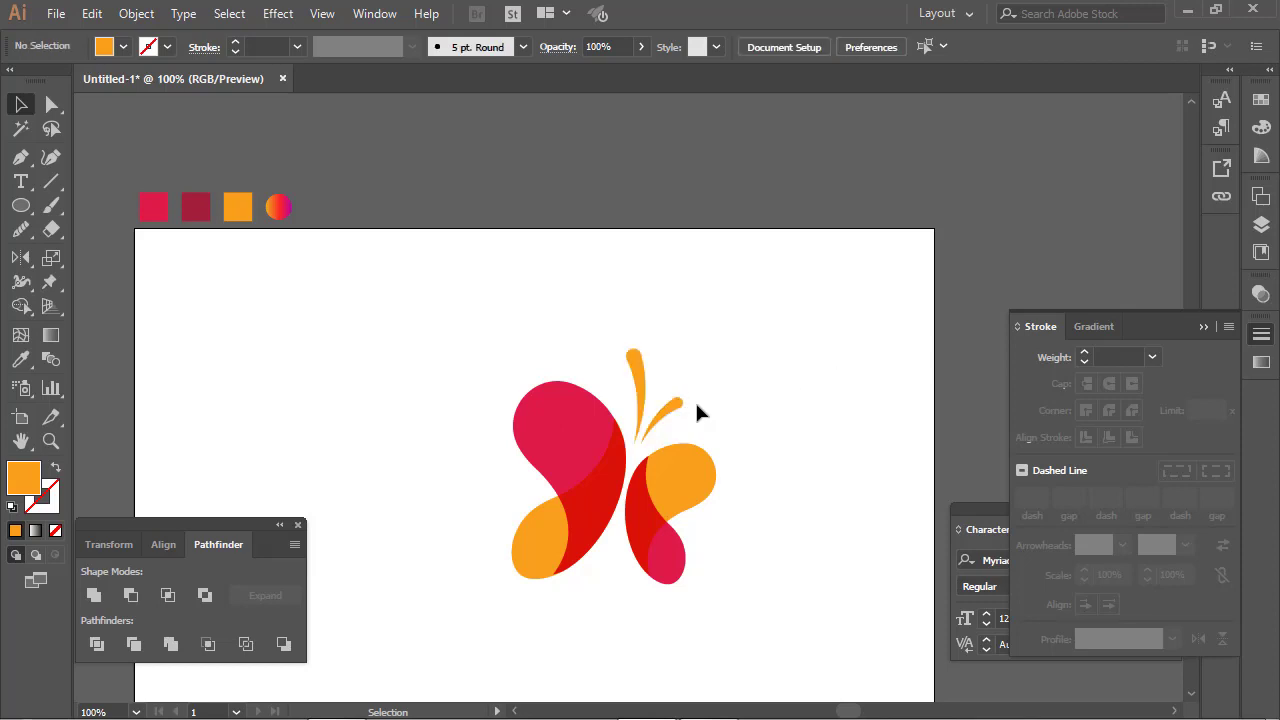
Step: Recolor the smaller antenna with the large wing's crimson using the Eyedropper
click(672, 406)
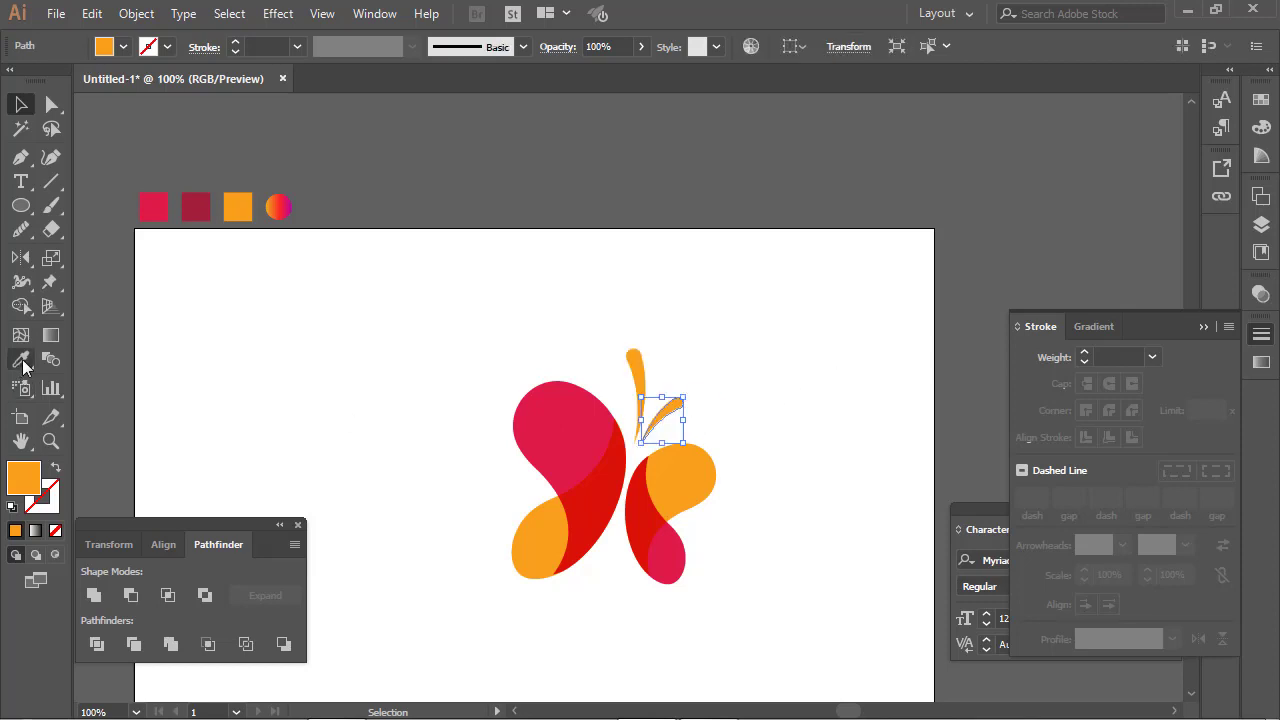
click(20, 359)
click(598, 430)
click(20, 104)
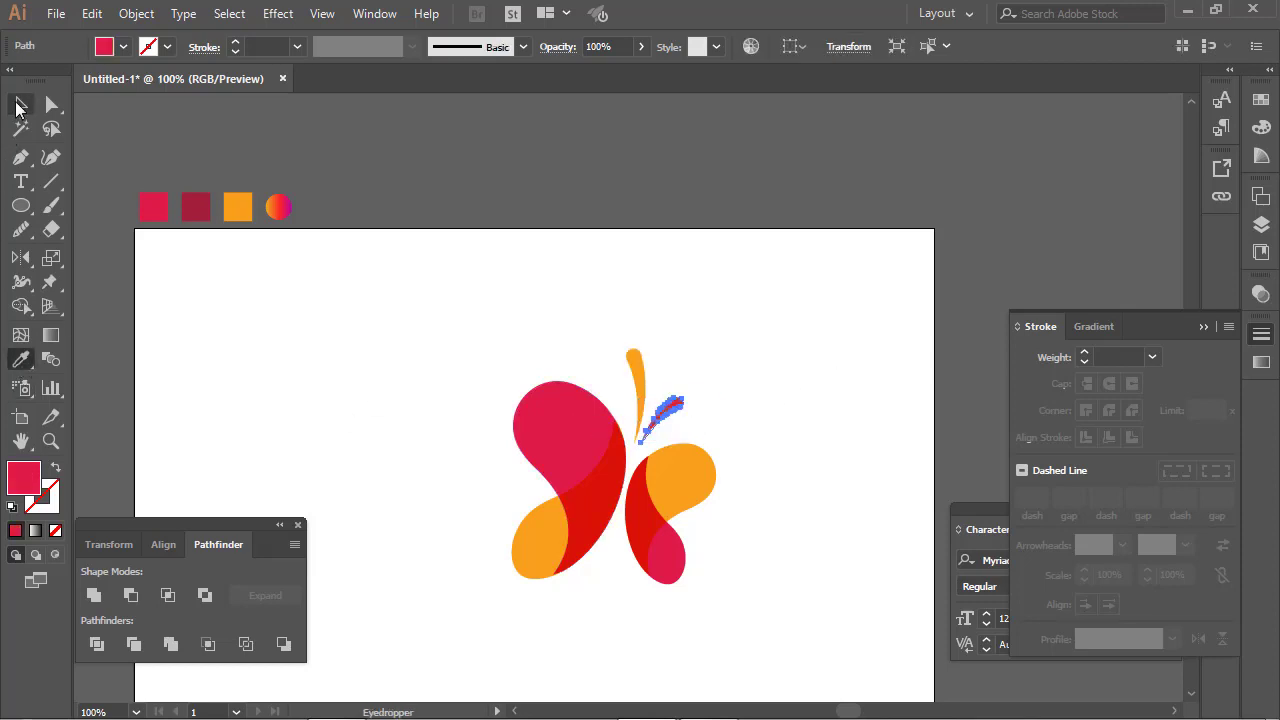
click(817, 405)
Step: Group all wing and antenna shapes, and move the butterfly to the artboard's horizontal middle, slightly above center
key(ctrl+minus)
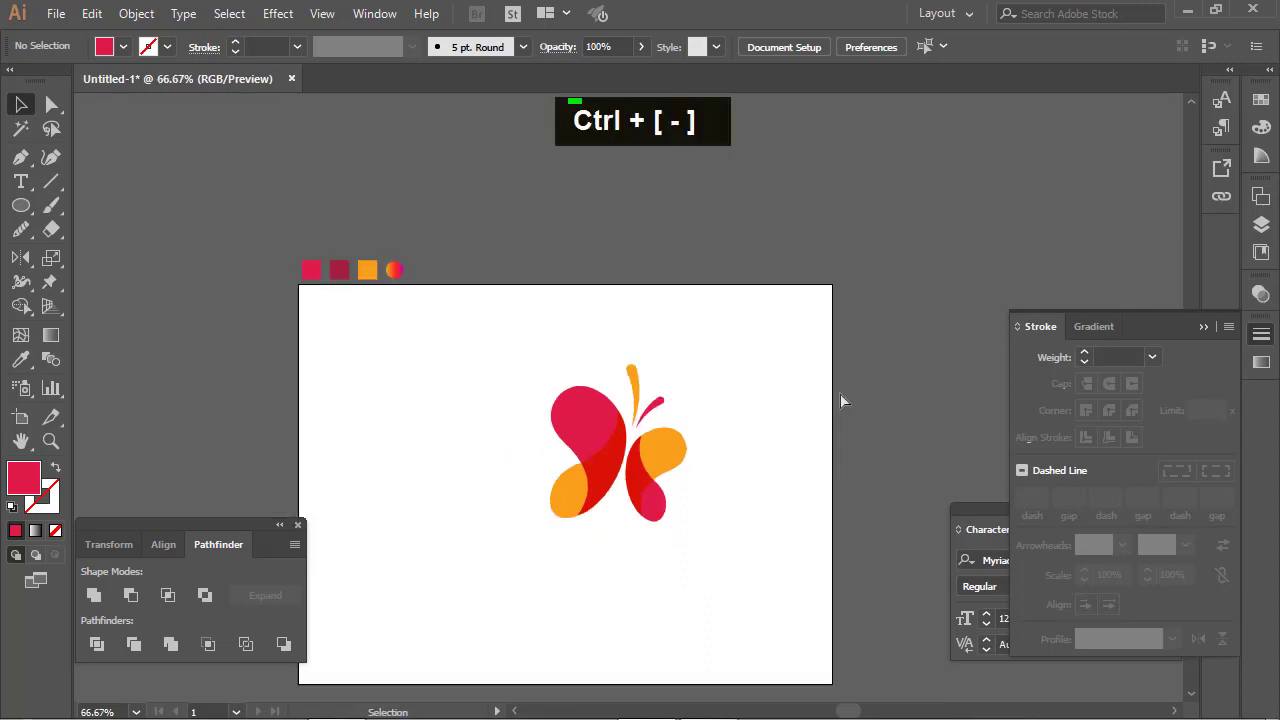
drag(540, 355, 754, 576)
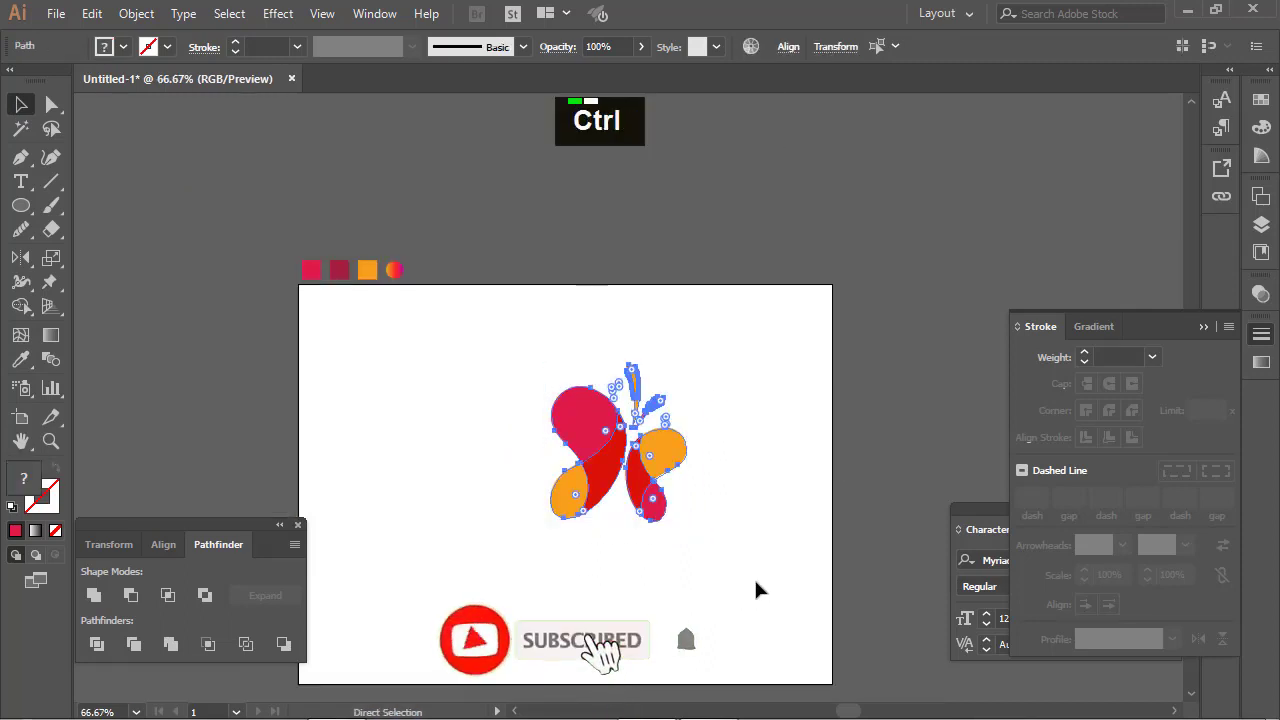
key(ctrl+g)
click(698, 522)
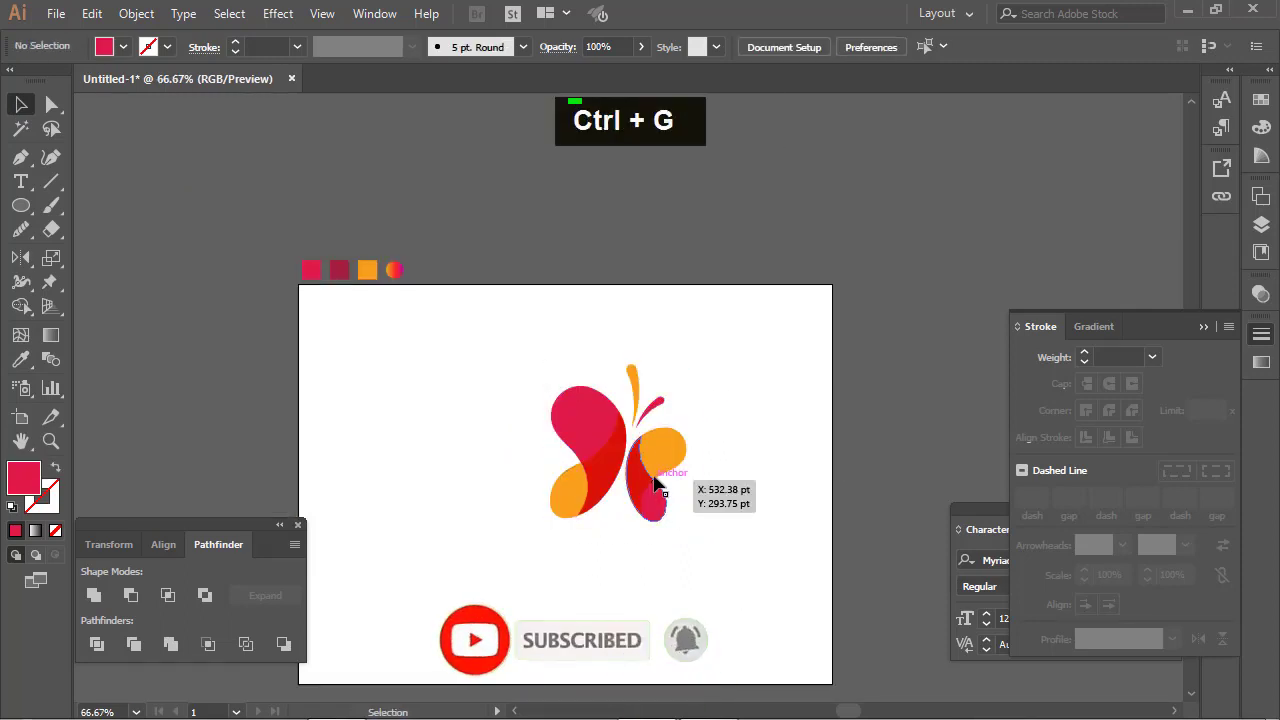
drag(652, 487, 609, 471)
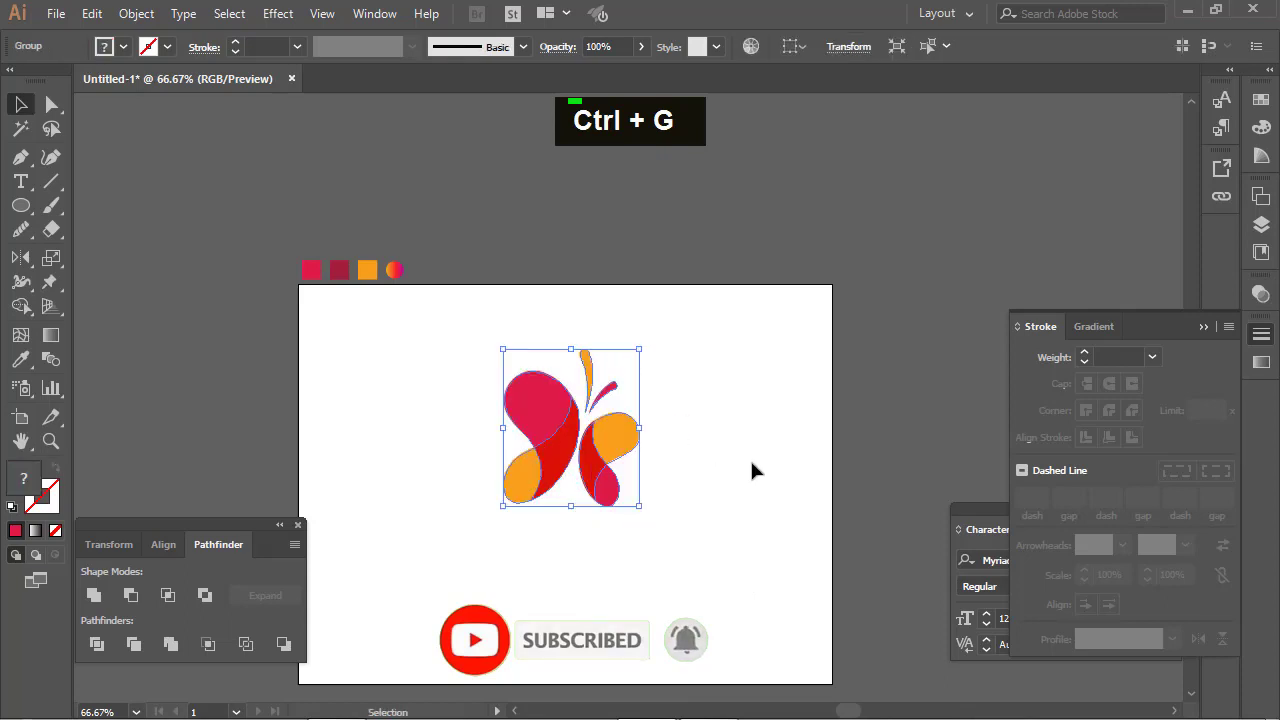
click(748, 520)
Step: Select the whole butterfly group on the artboard
drag(744, 540, 783, 489)
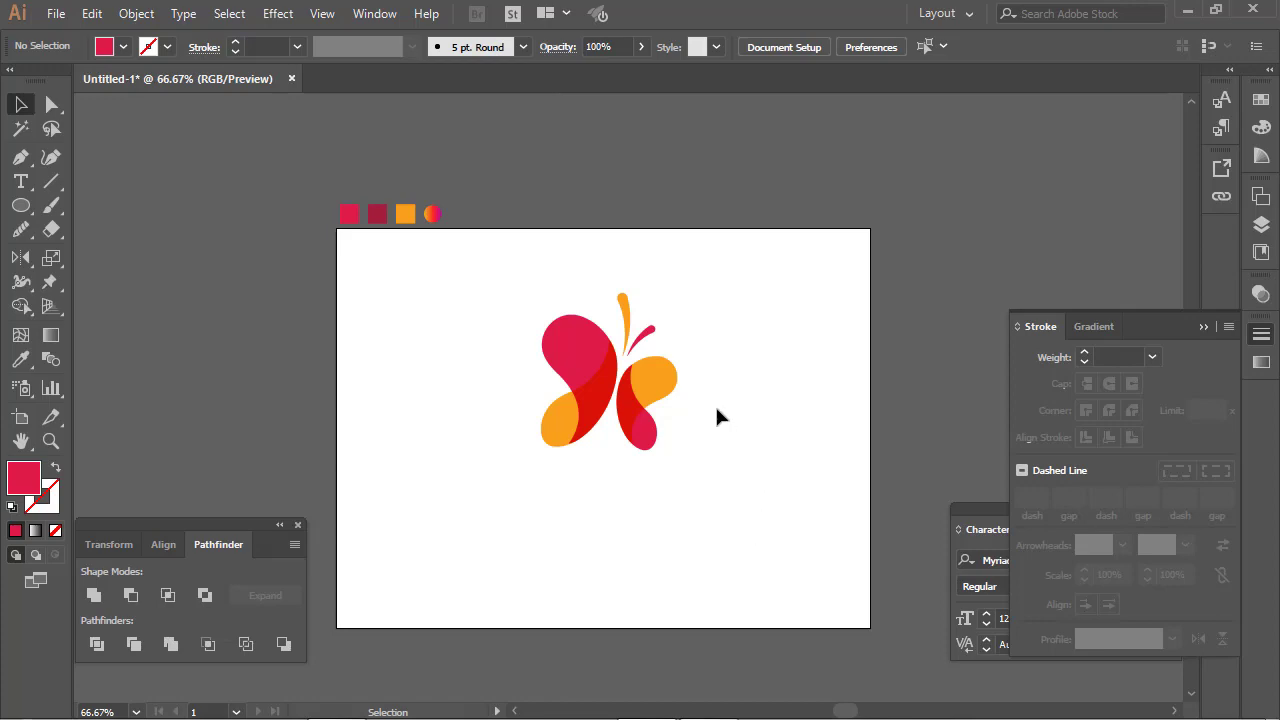
drag(543, 243, 727, 493)
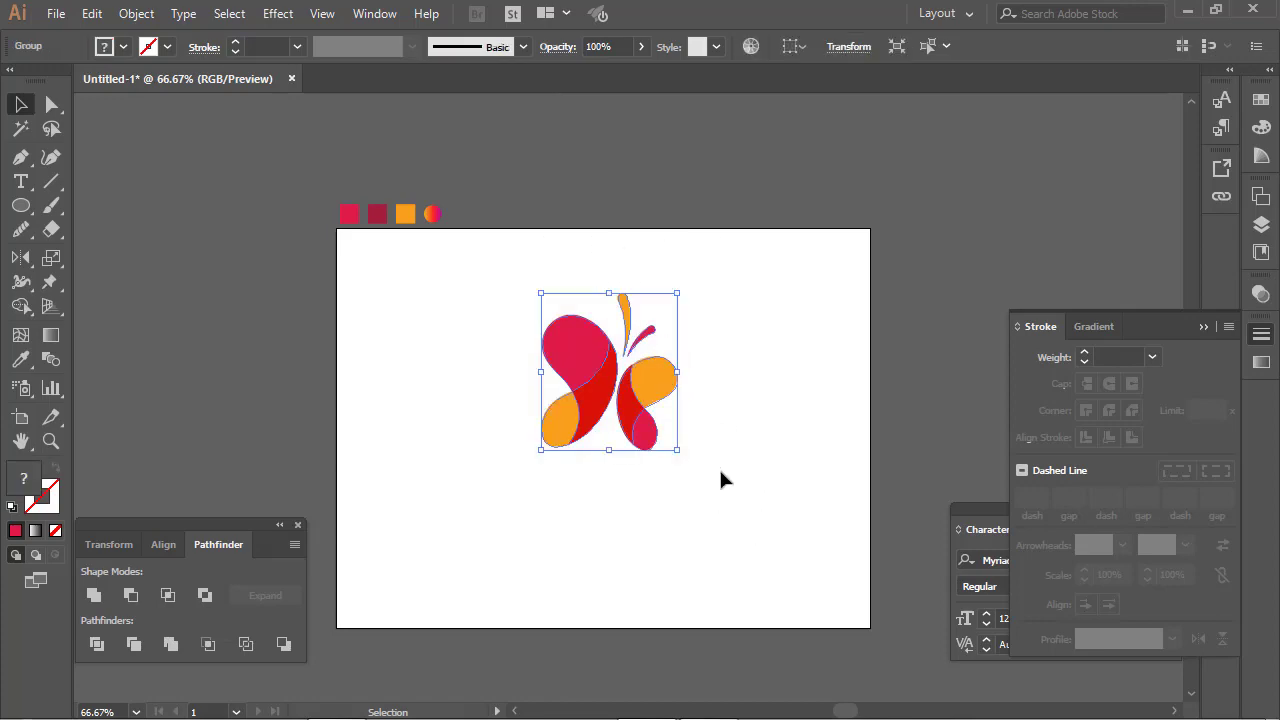